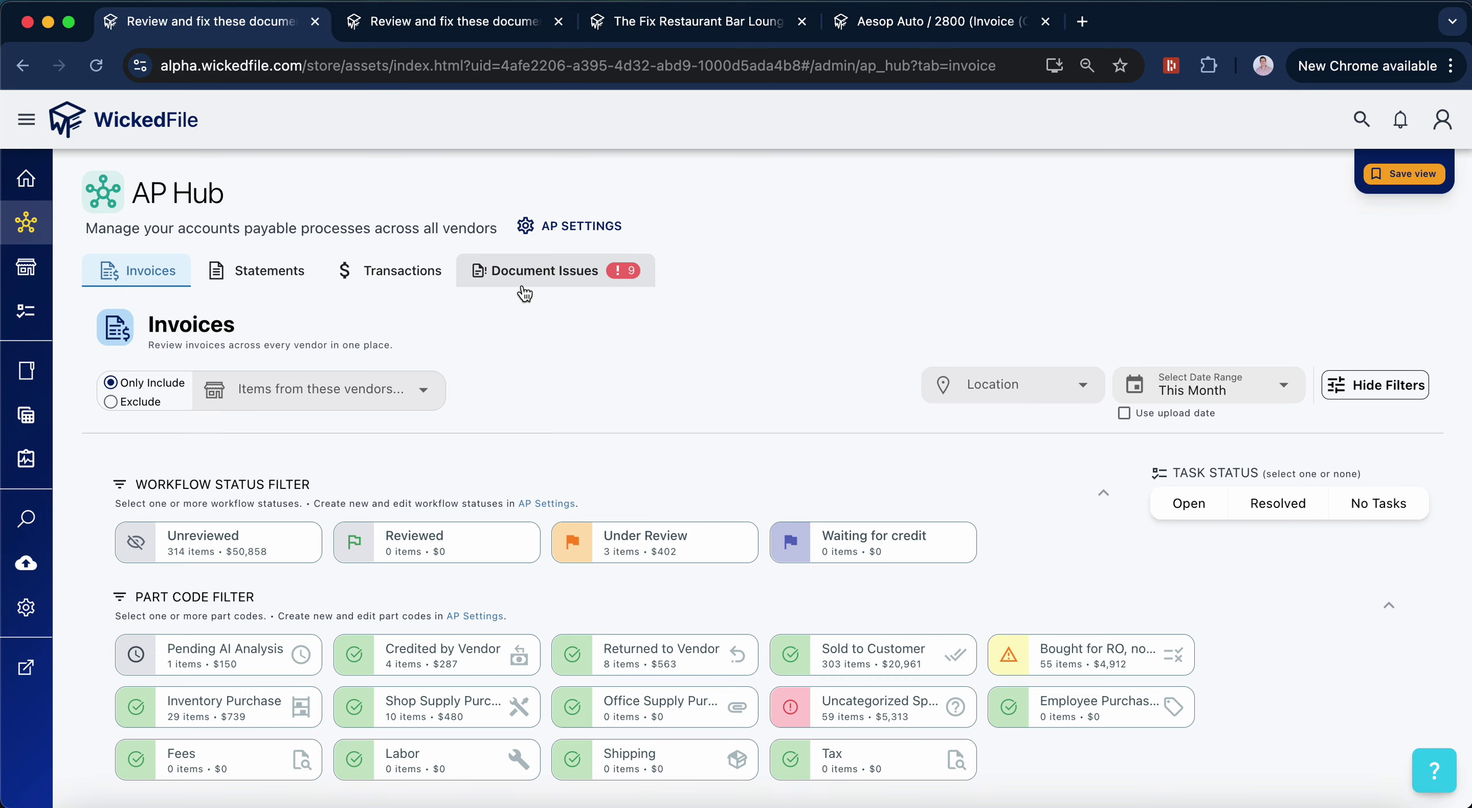
Open the Document Issues view in the AP Hub, then bring up the list filtered to December 2025
click(524, 290)
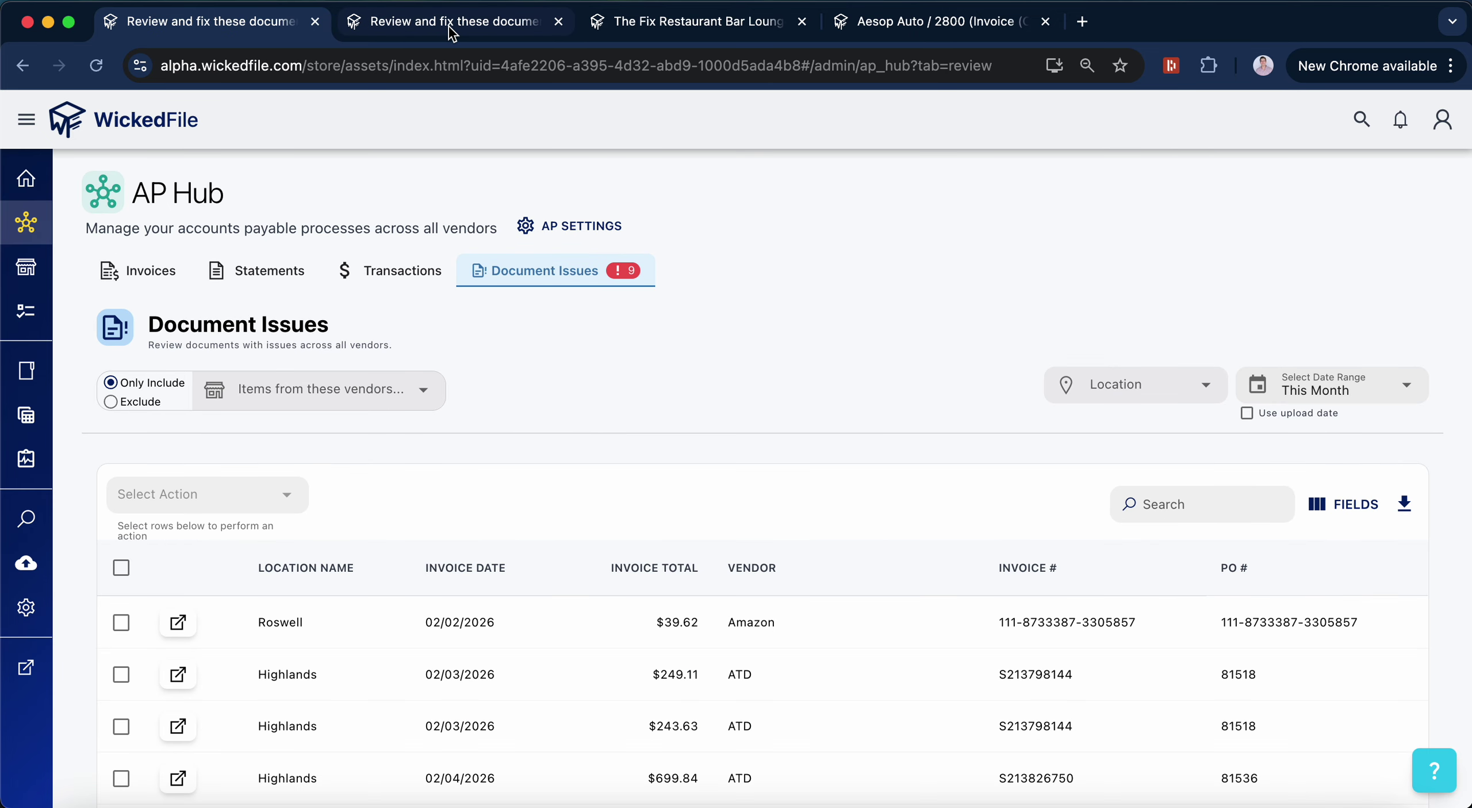
click(451, 26)
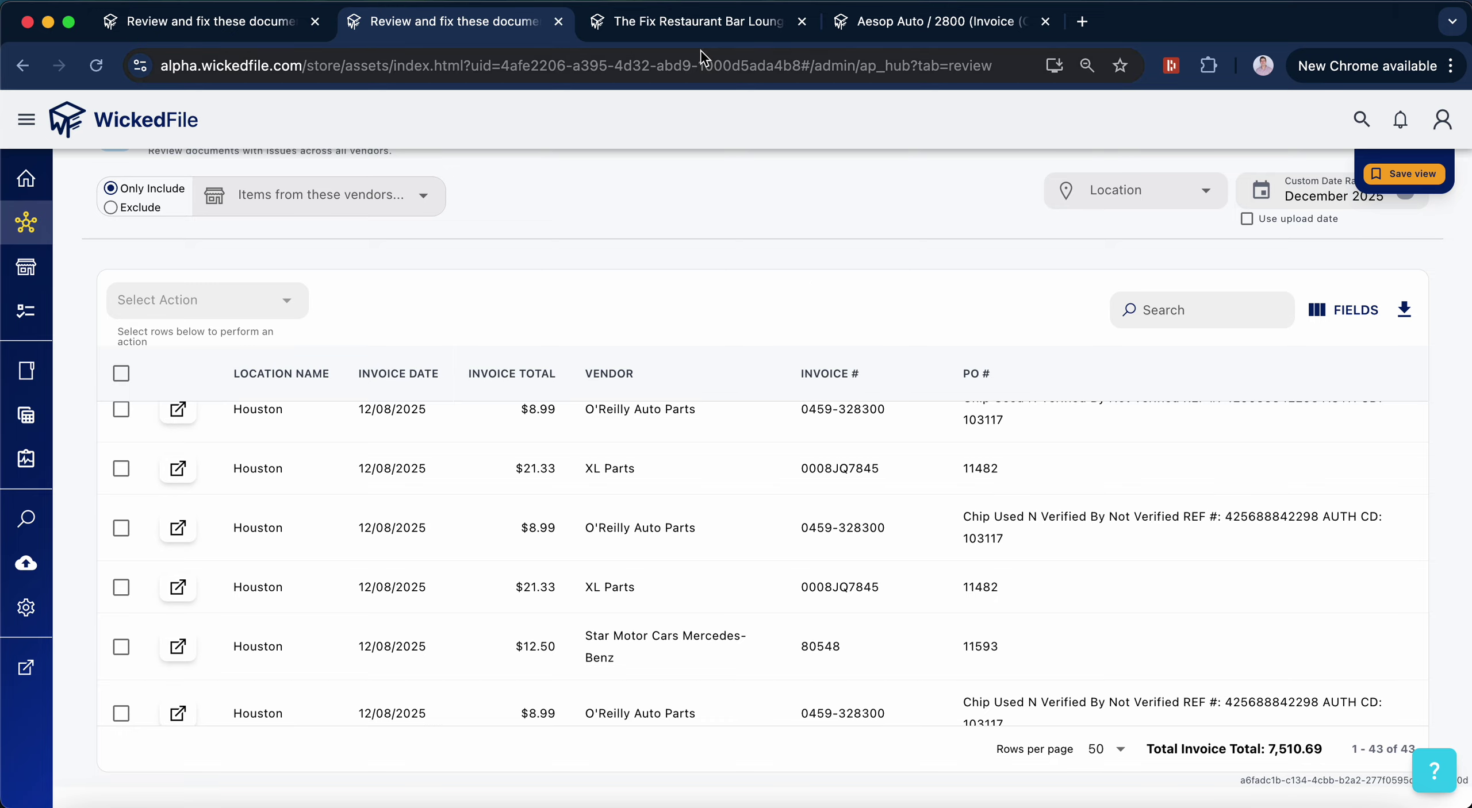
Set the scan type of The Fix Restaurant Bar Lounge receipt to Document and save the page data
click(690, 23)
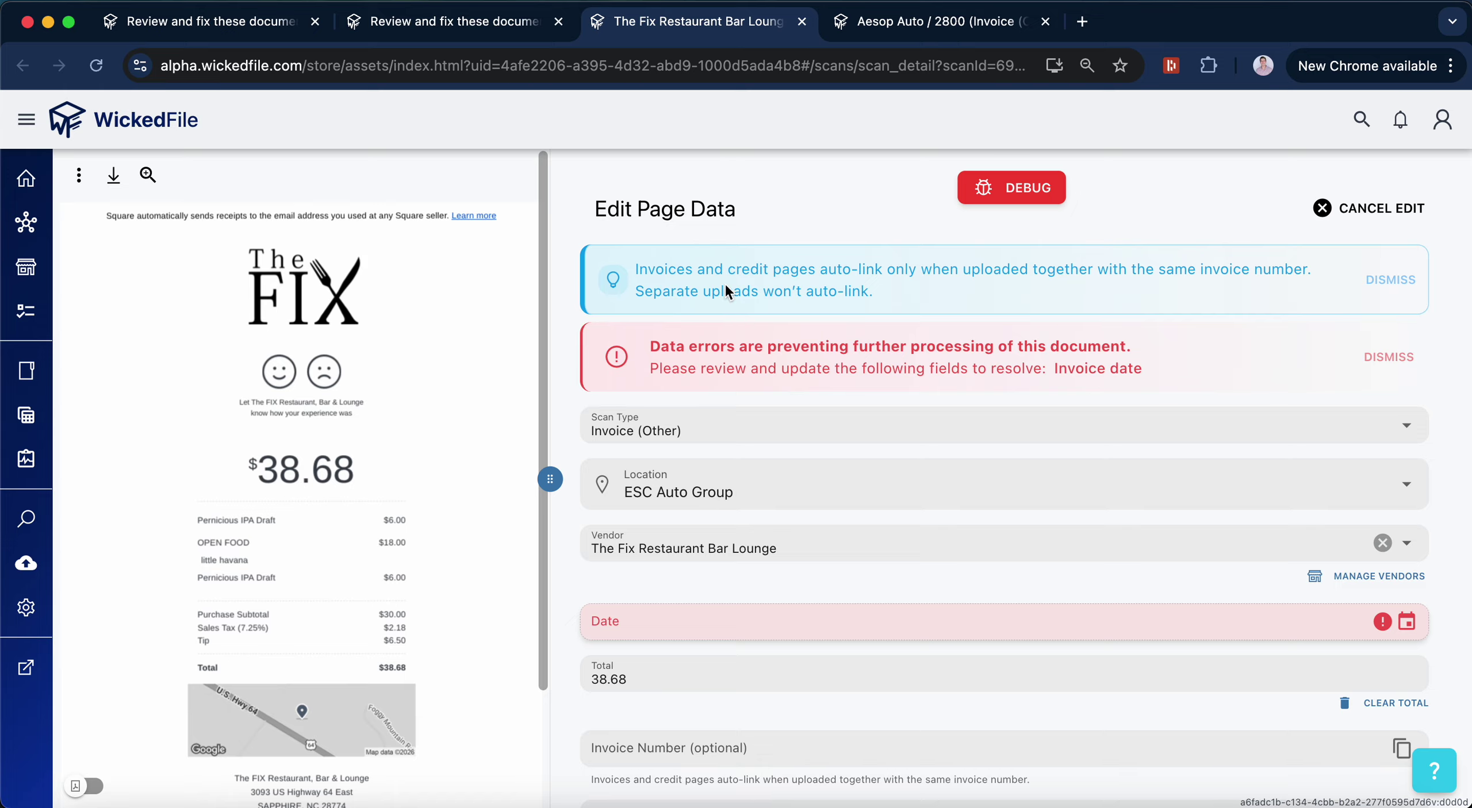
click(737, 429)
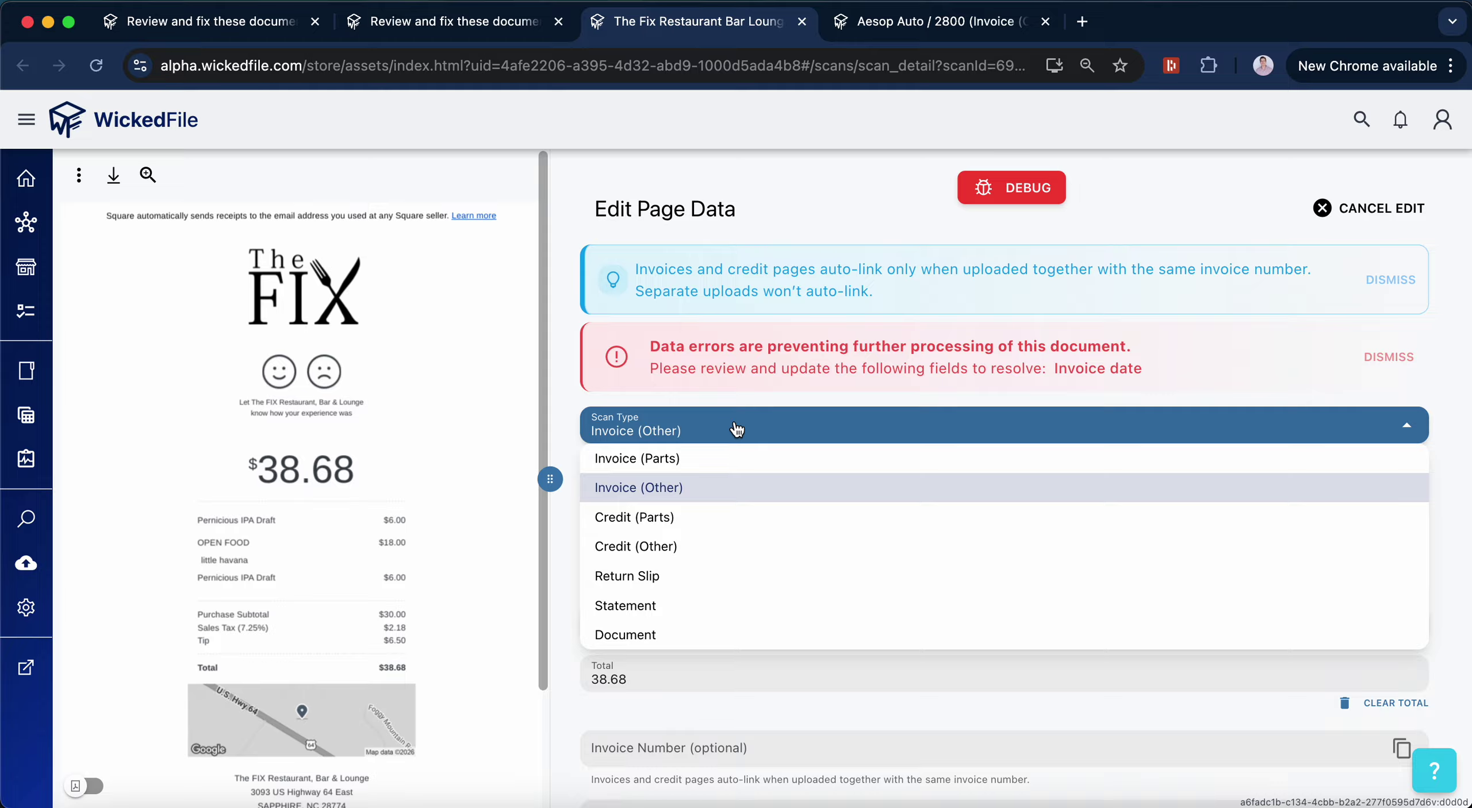
click(750, 634)
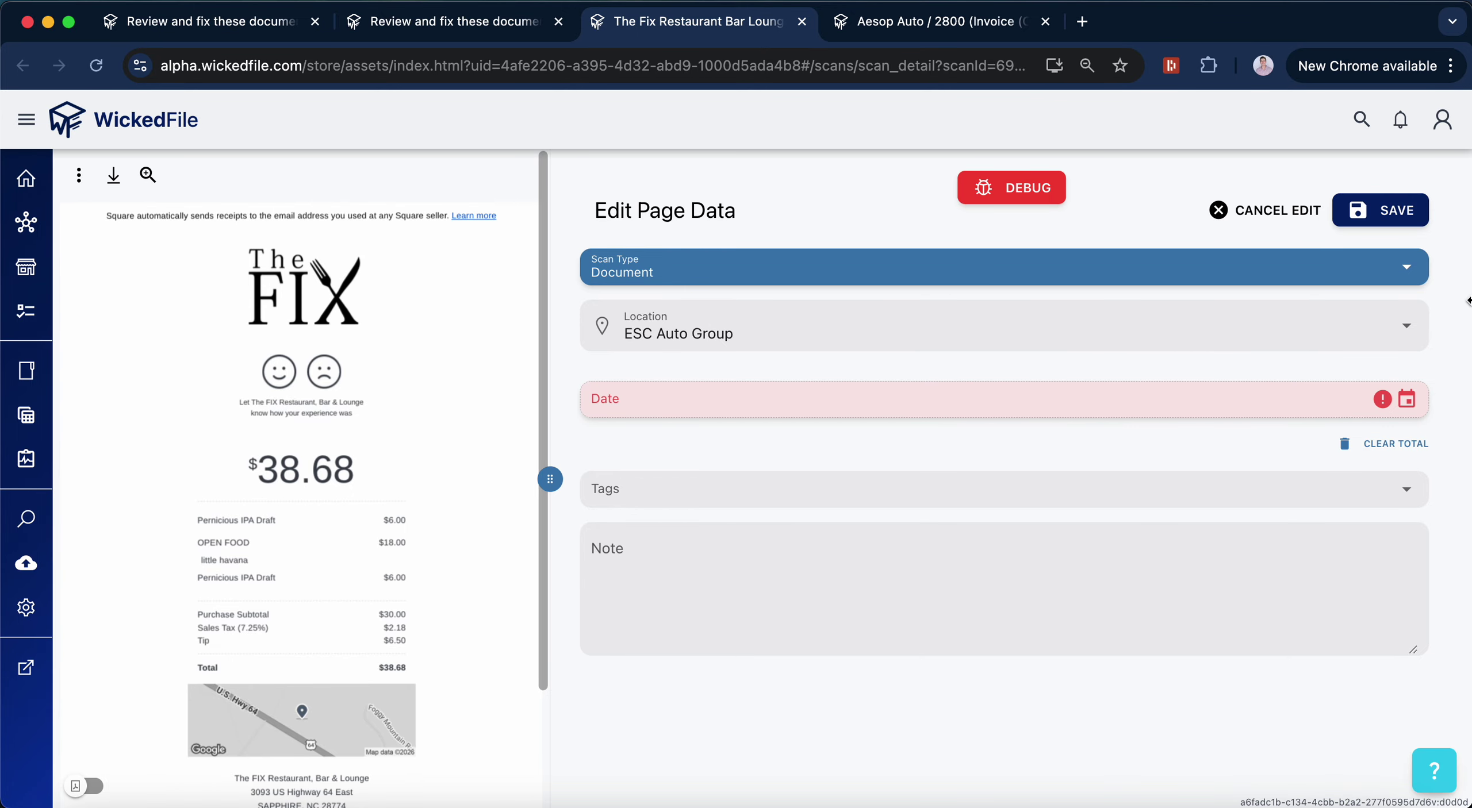
click(1387, 211)
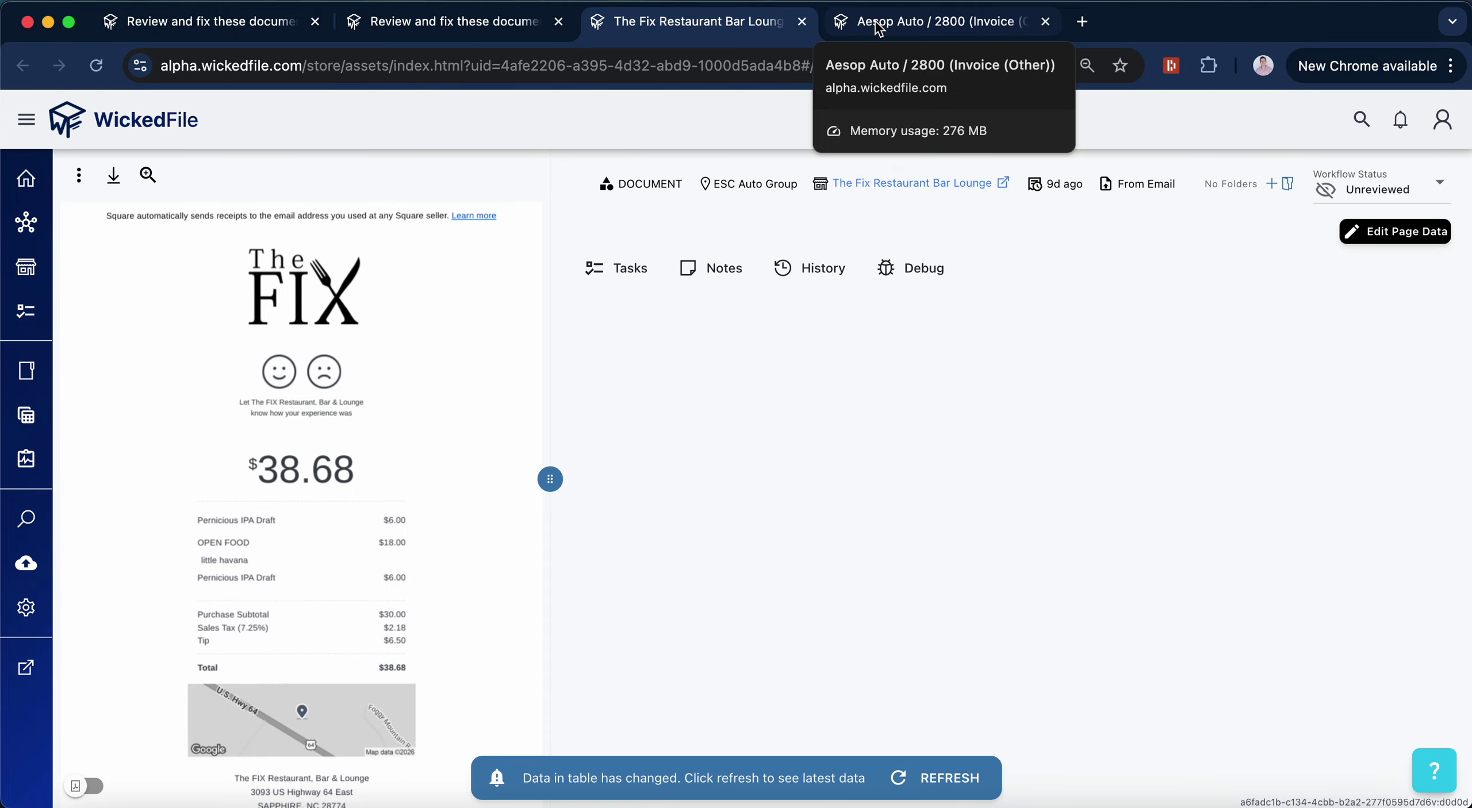
Inspect the Aesop Auto invoice page, set its scan type to Document, and save the page data
click(876, 25)
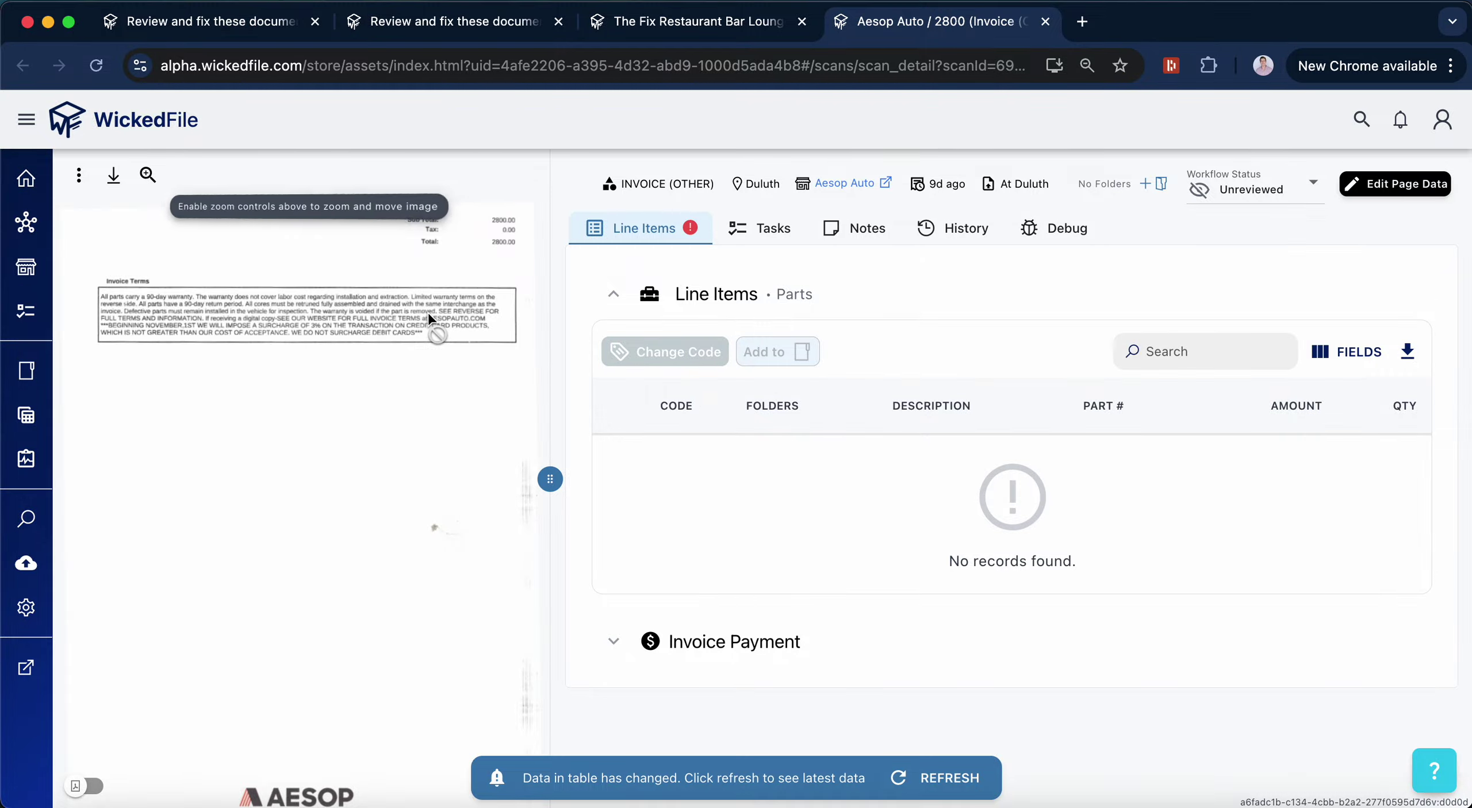
scroll(428, 319, down, 2)
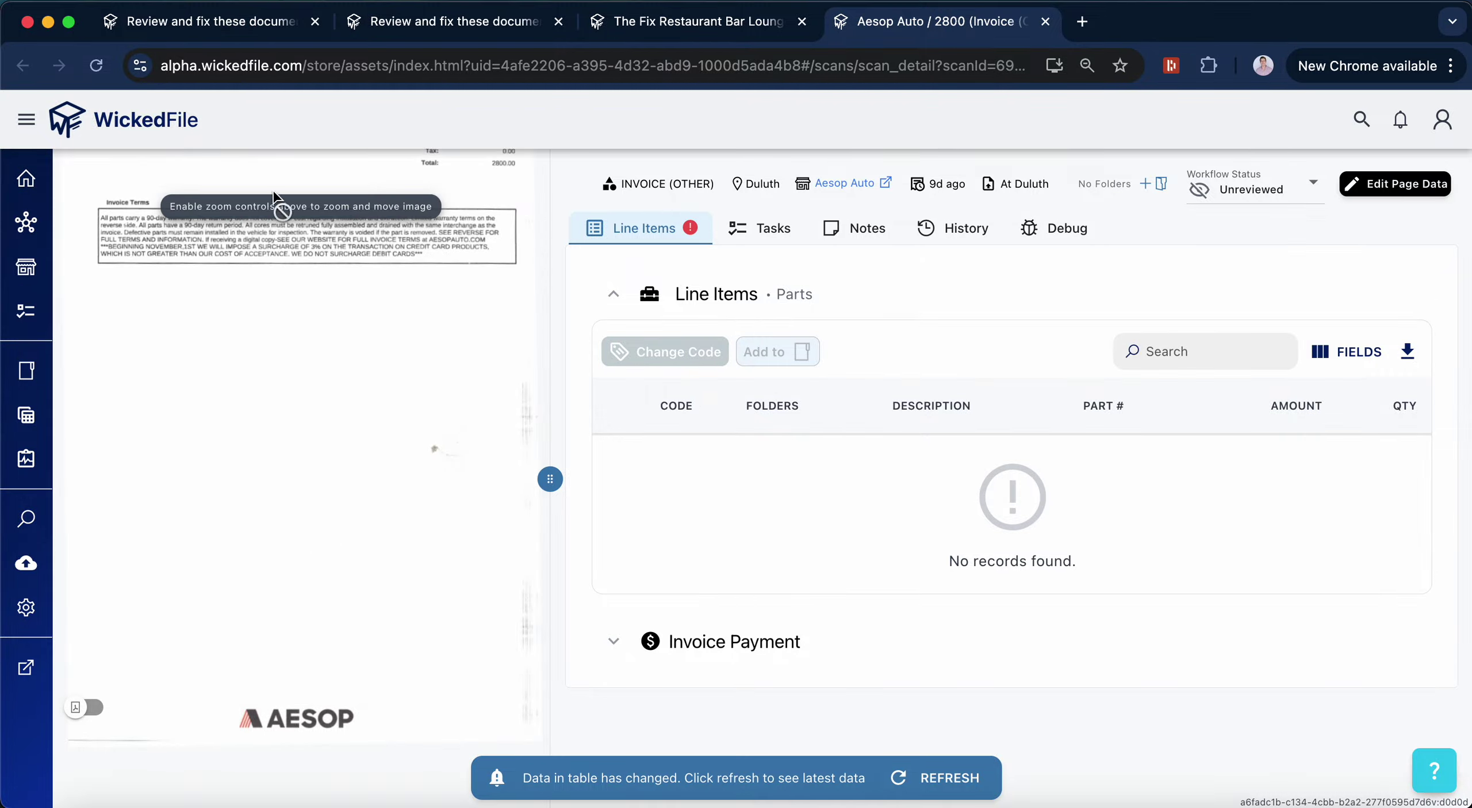
scroll(251, 368, up, 2)
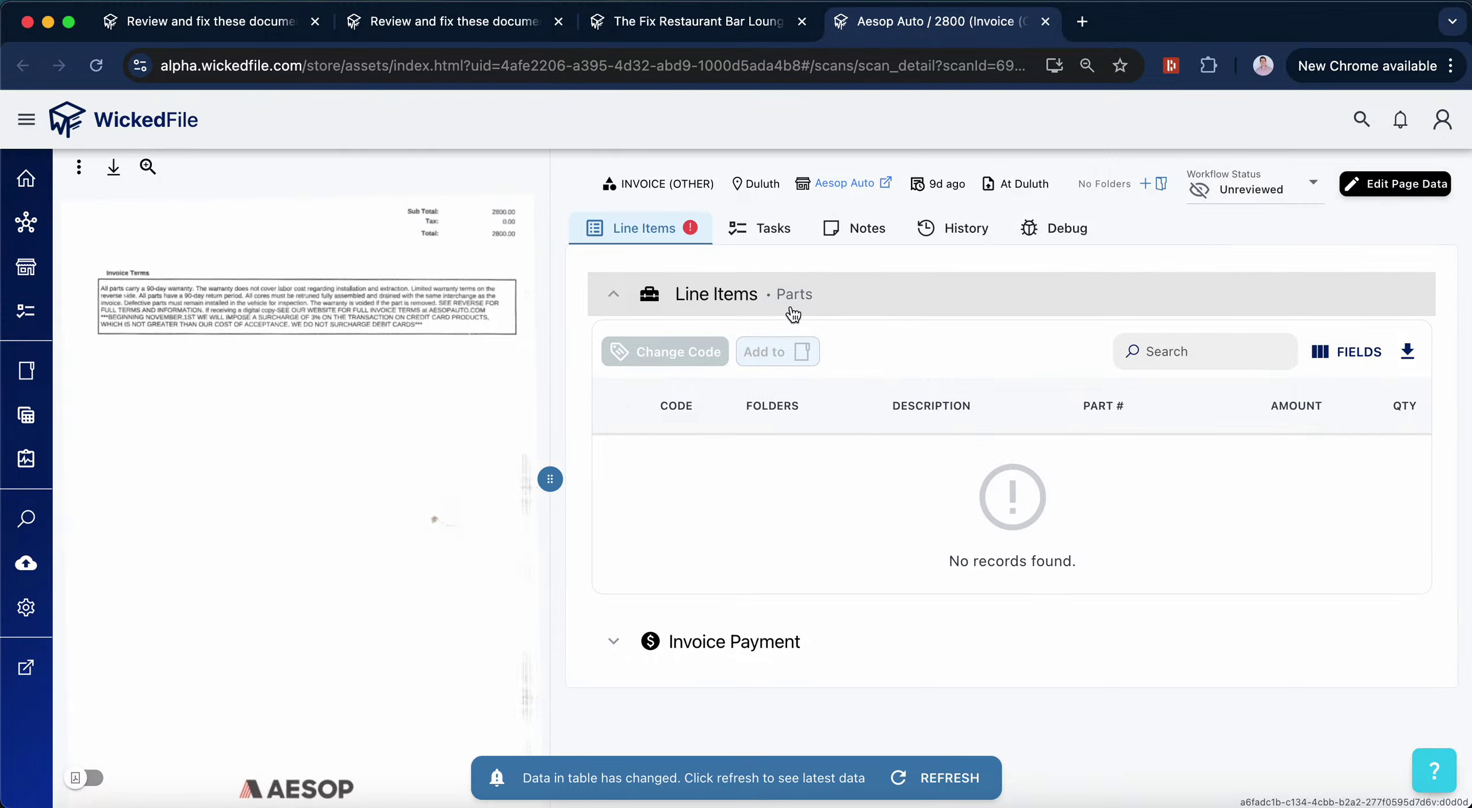
click(1399, 185)
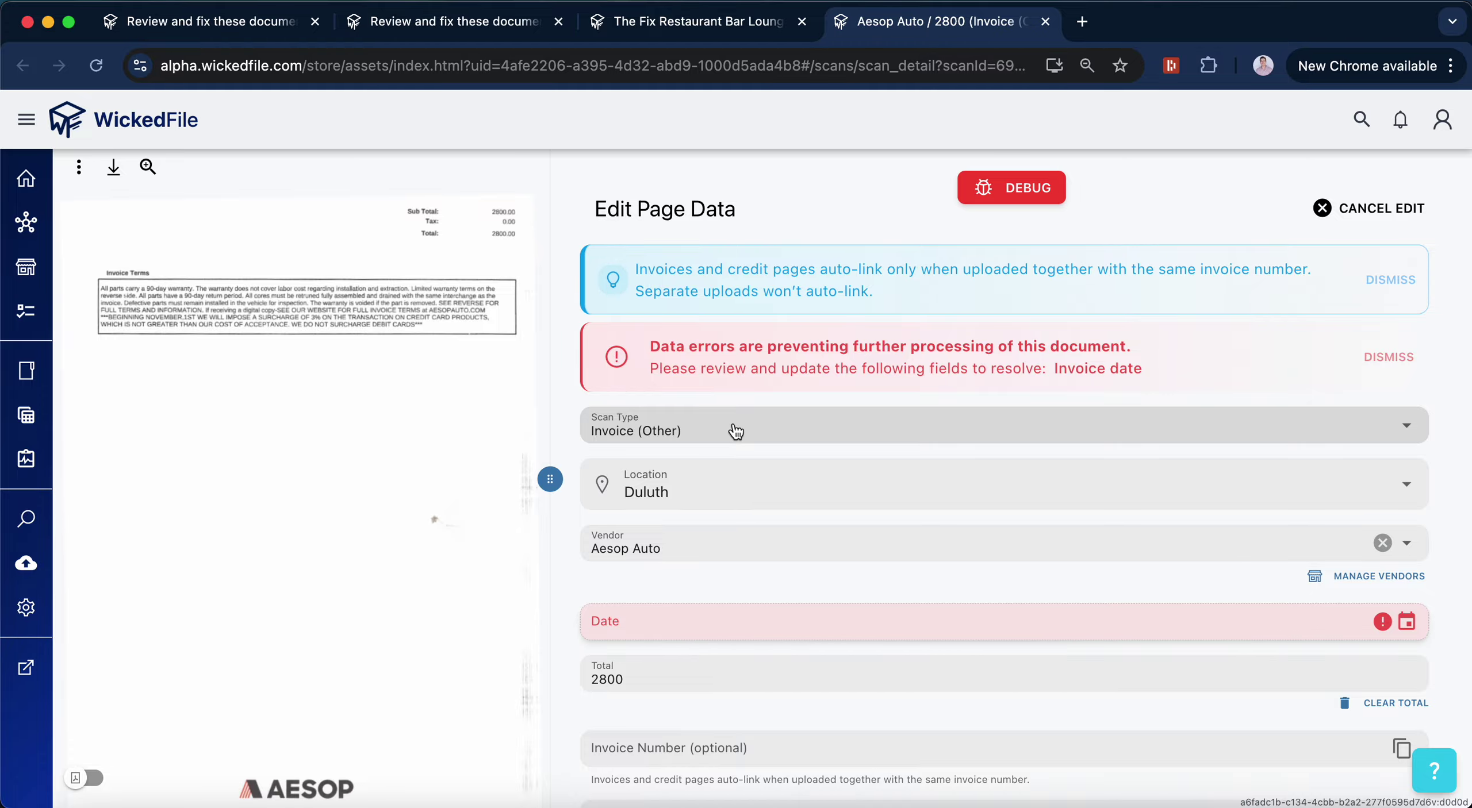
click(132, 289)
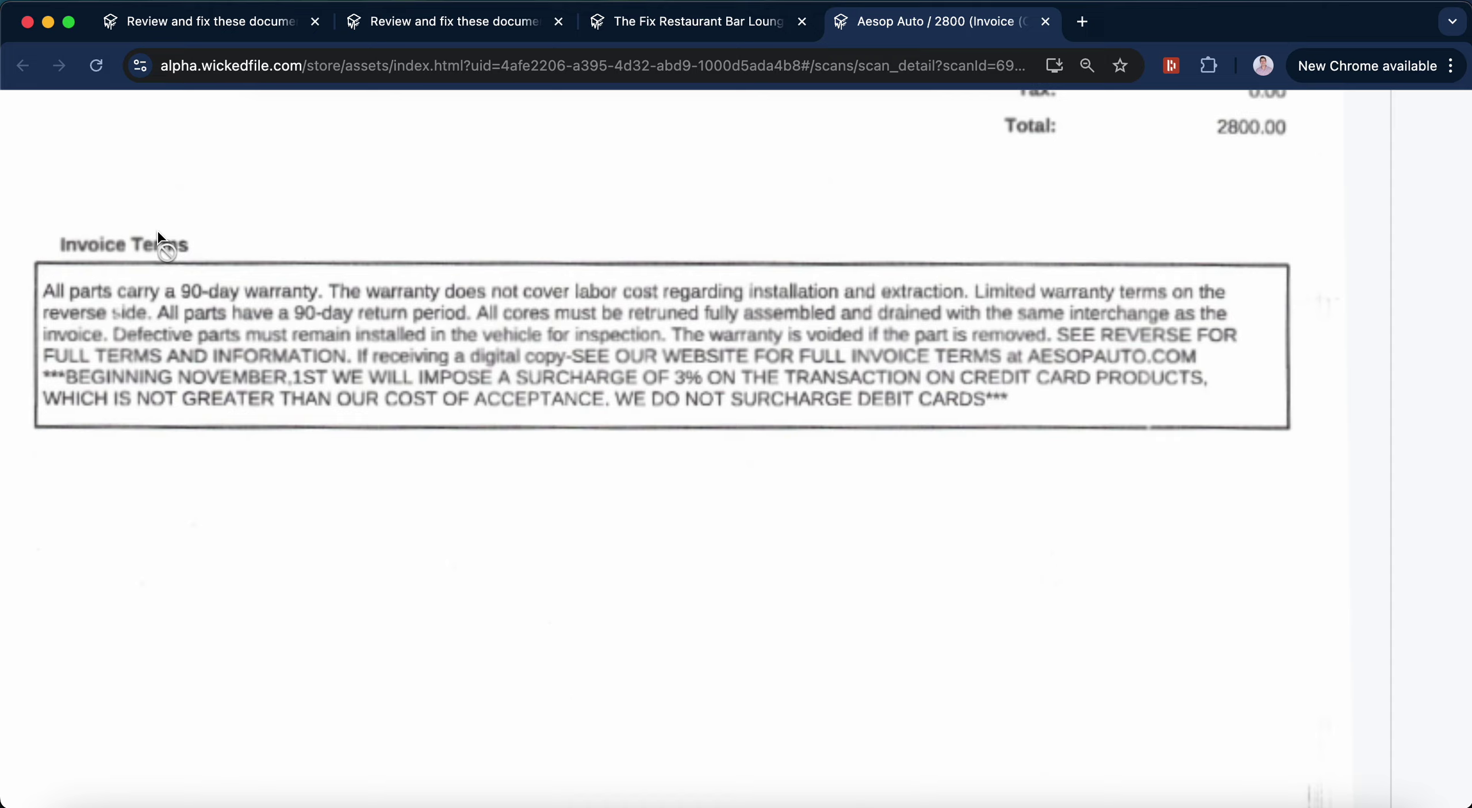
click(115, 258)
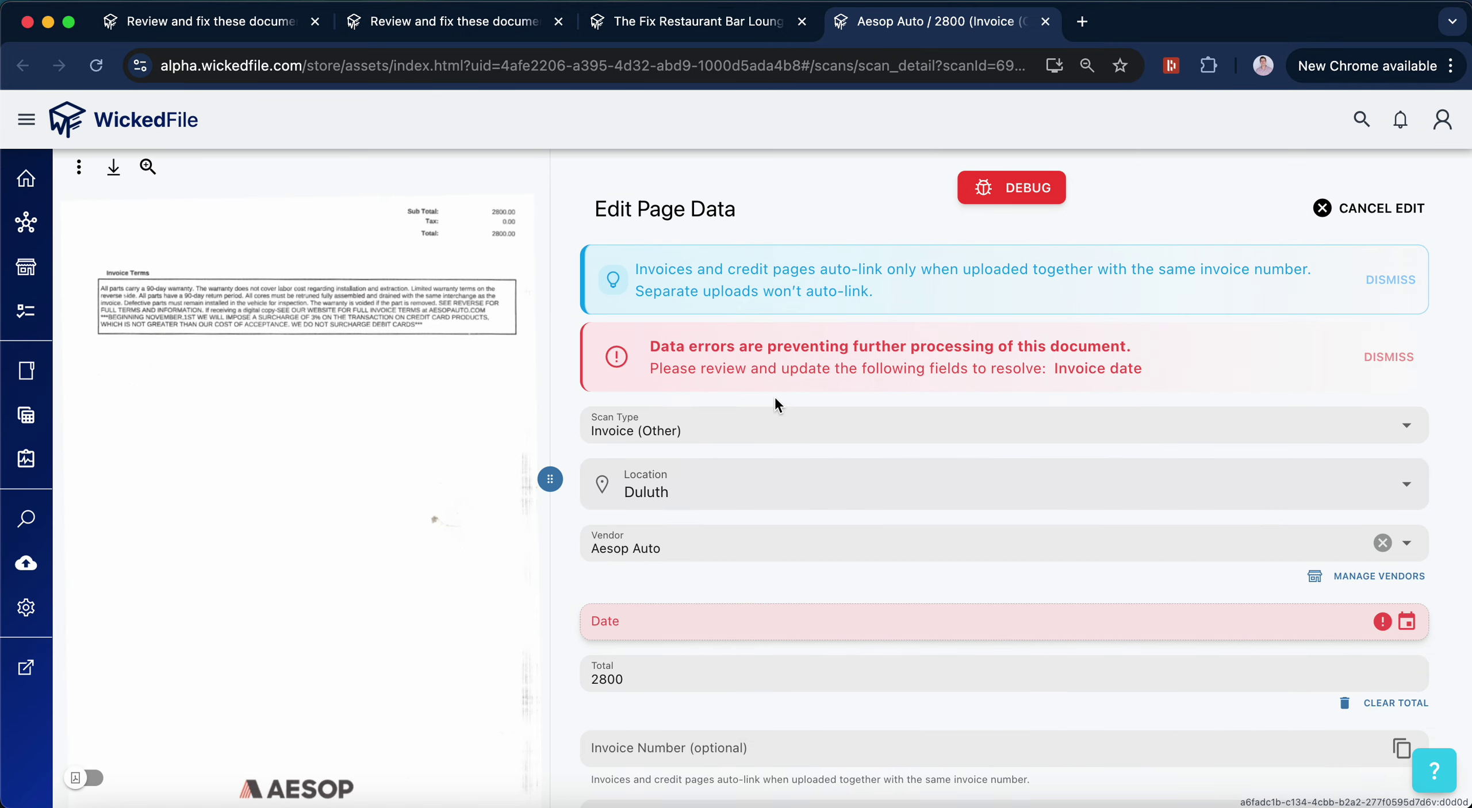
click(796, 438)
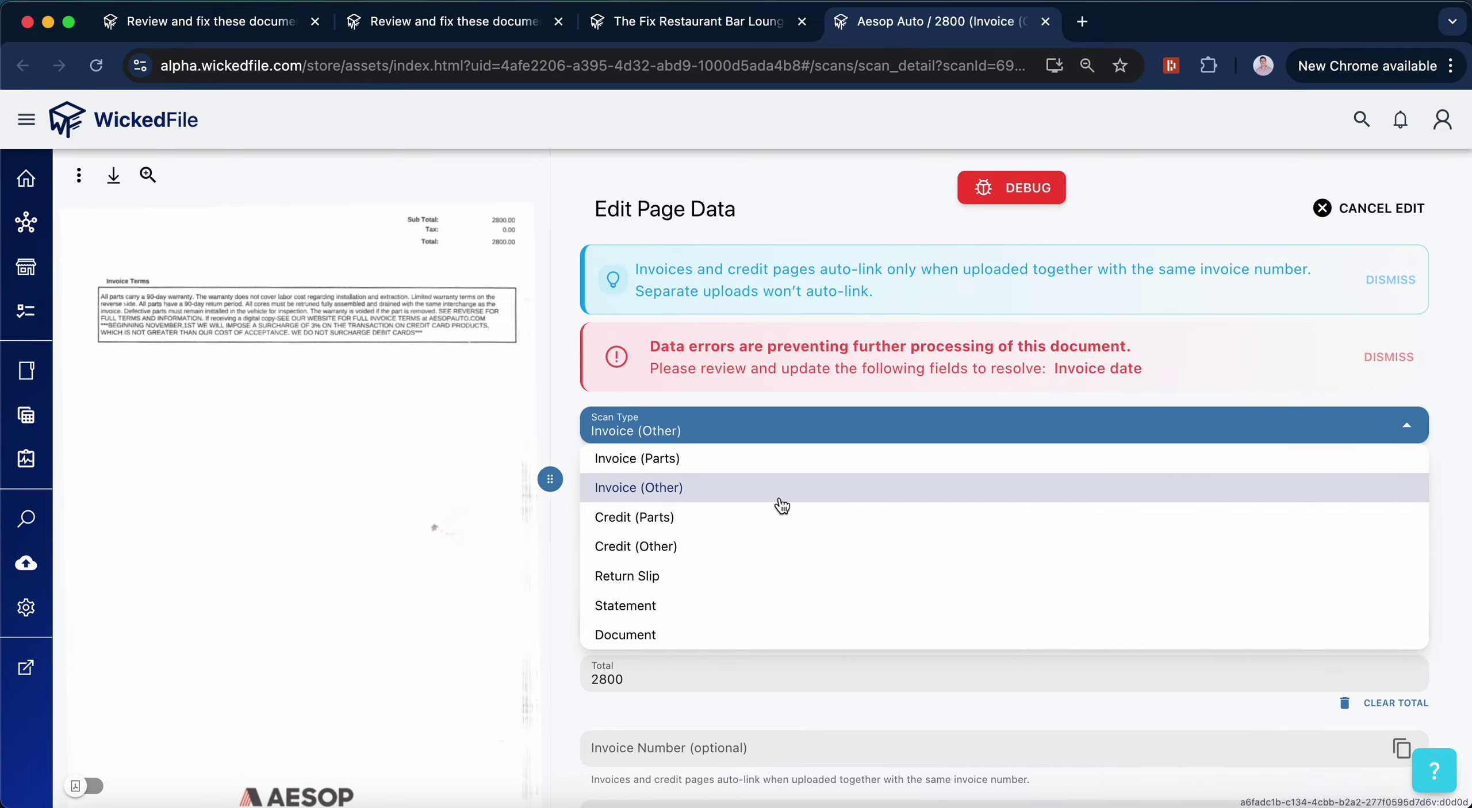
click(736, 637)
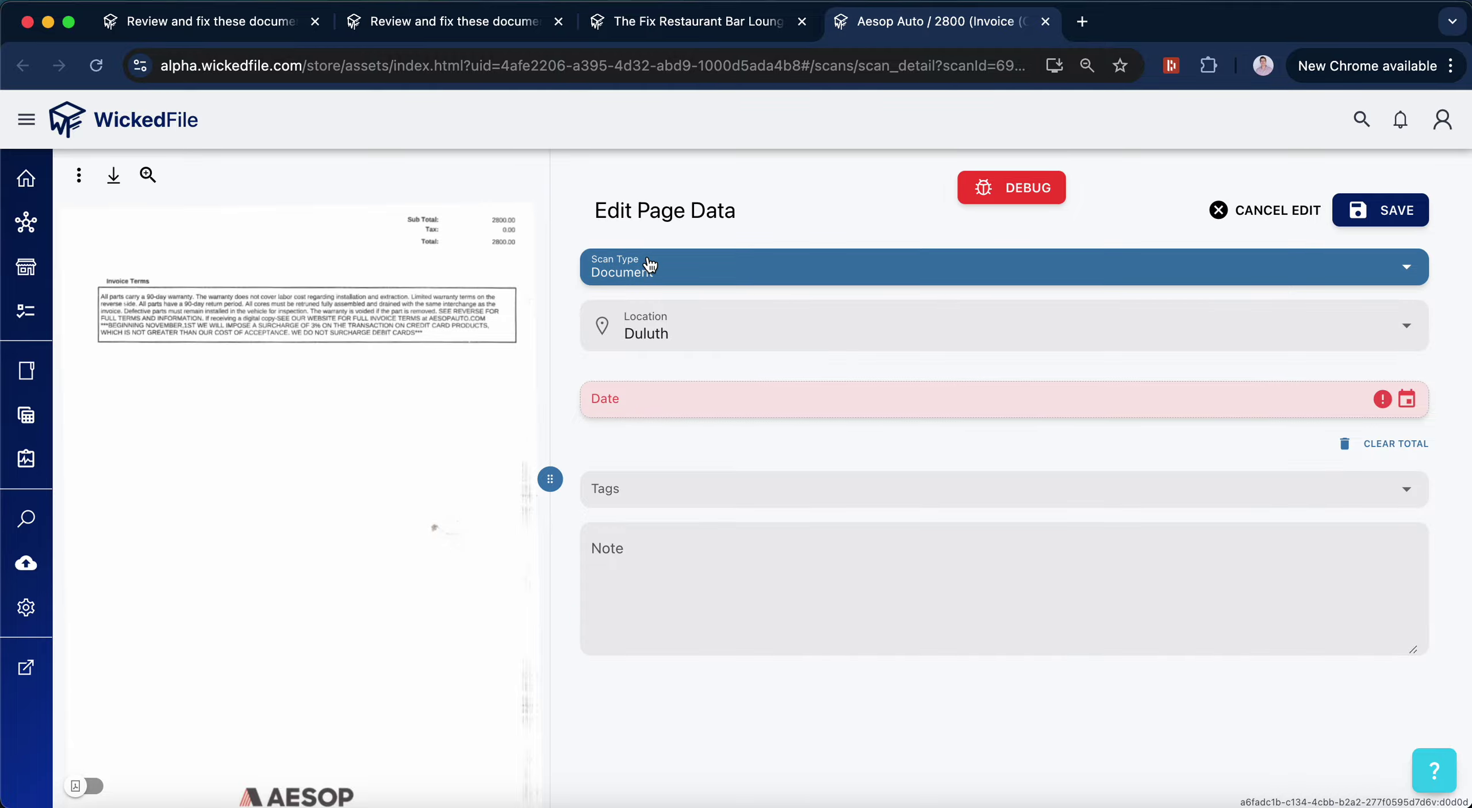
click(1386, 214)
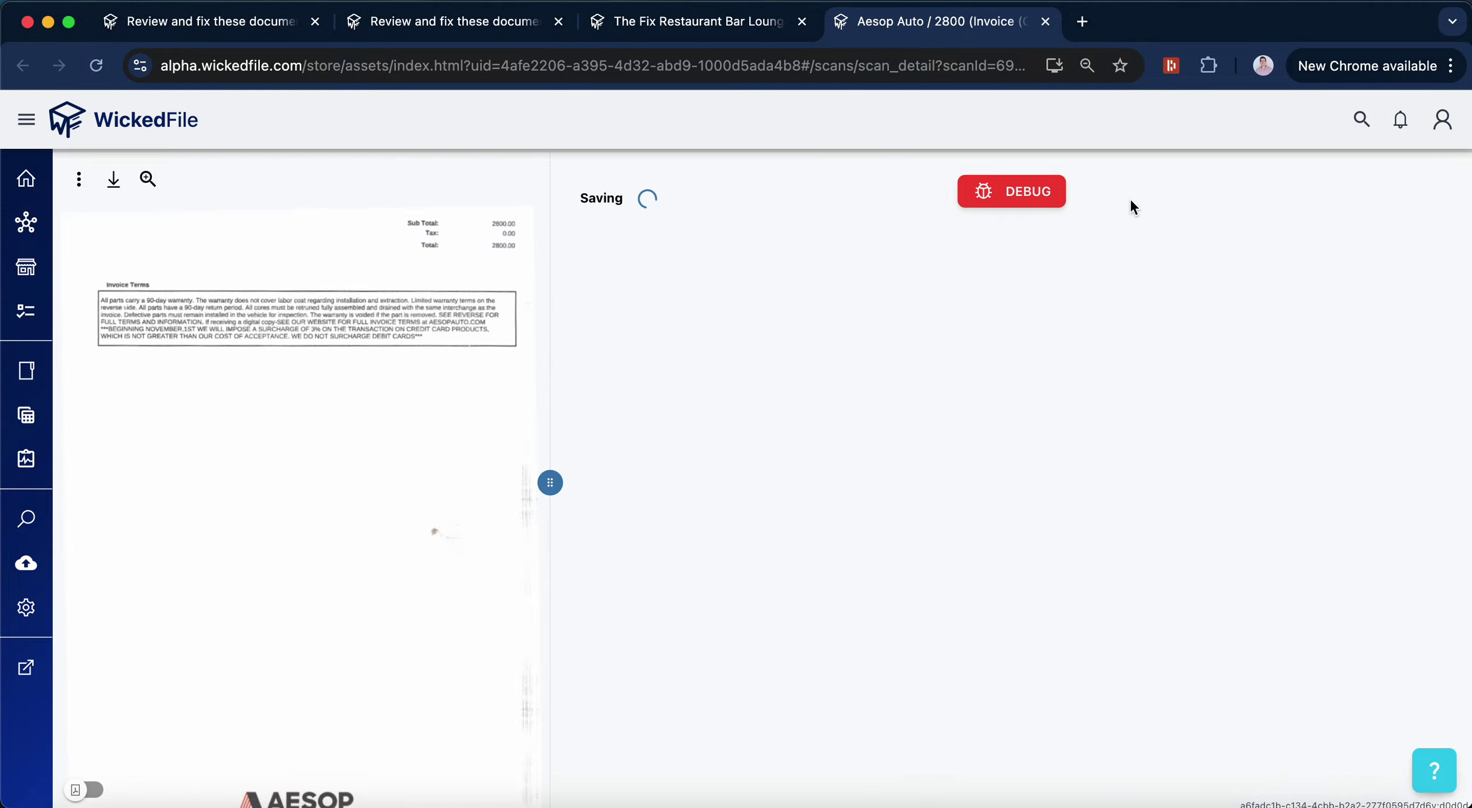
Open the $21.33 XL Parts invoice from the December 2025 issues list and compare its three pages for duplicates
click(490, 26)
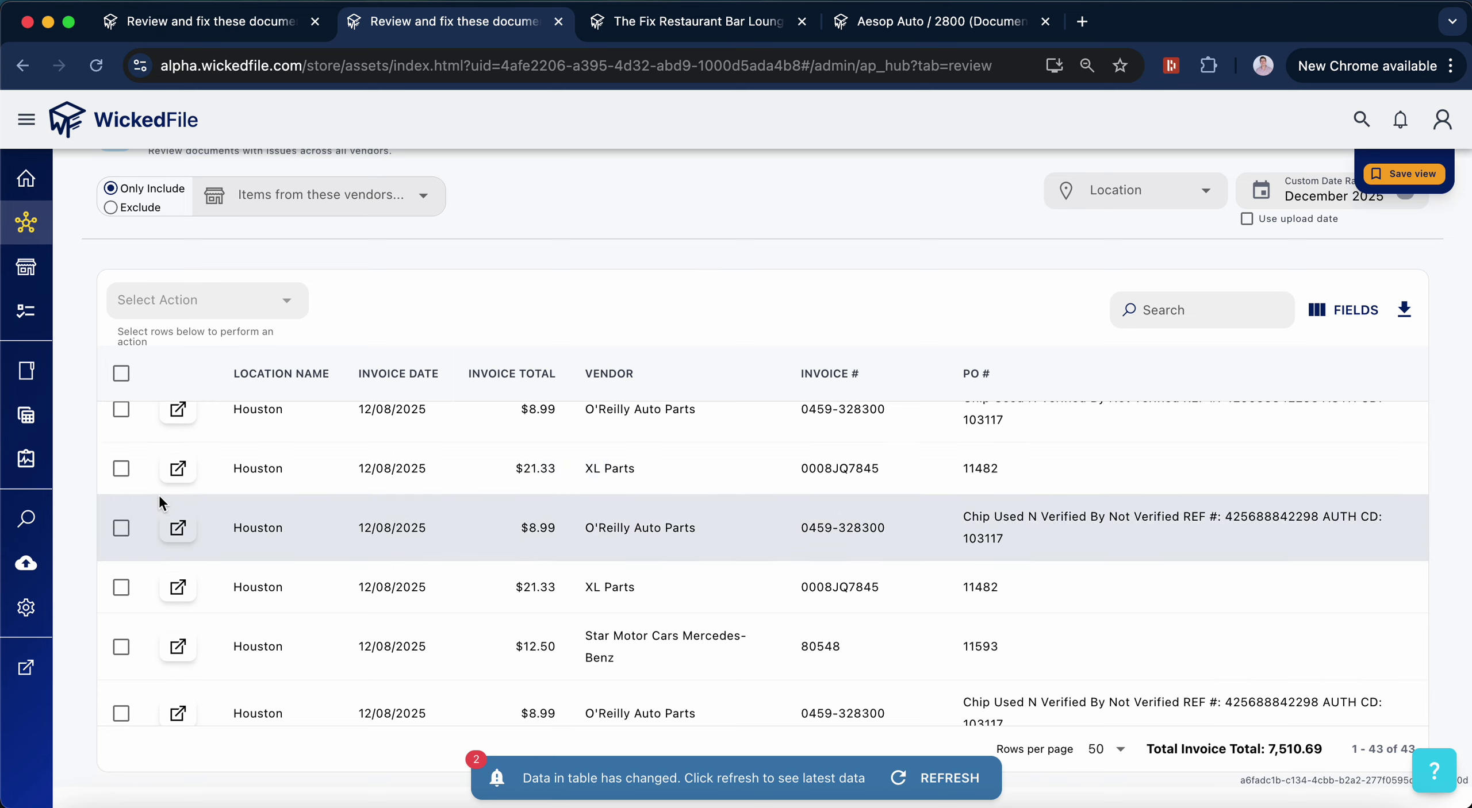
click(178, 482)
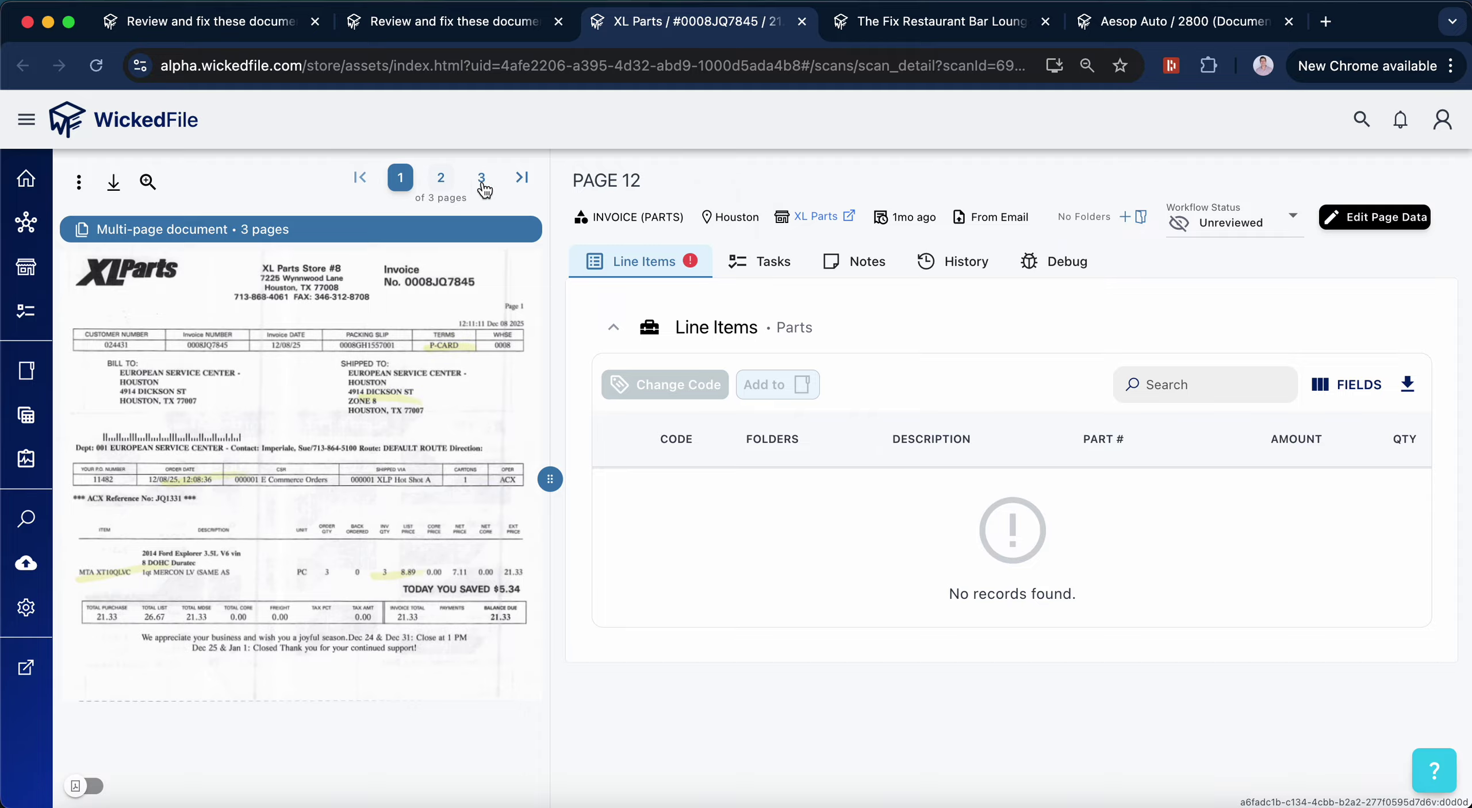
click(1380, 219)
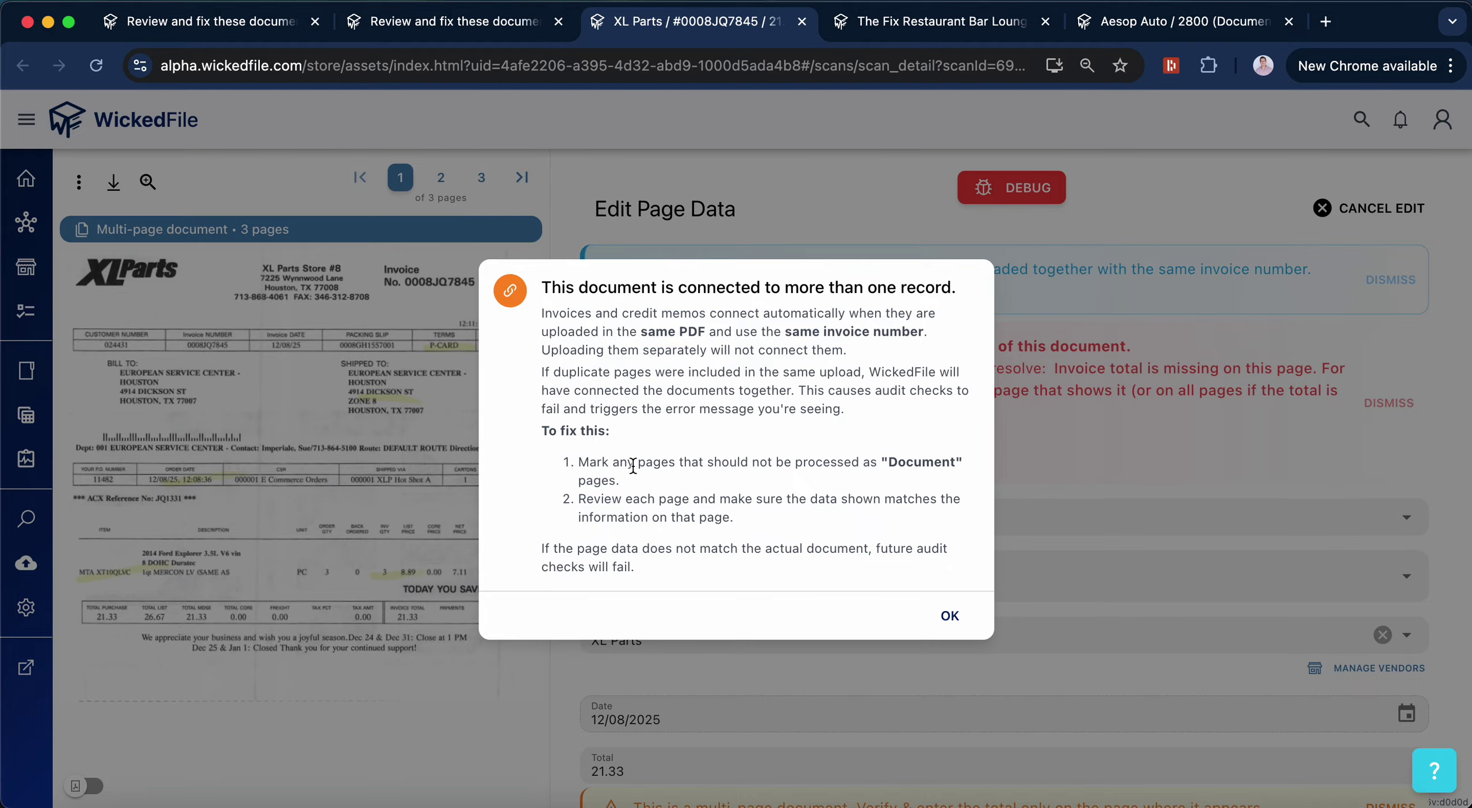
click(950, 616)
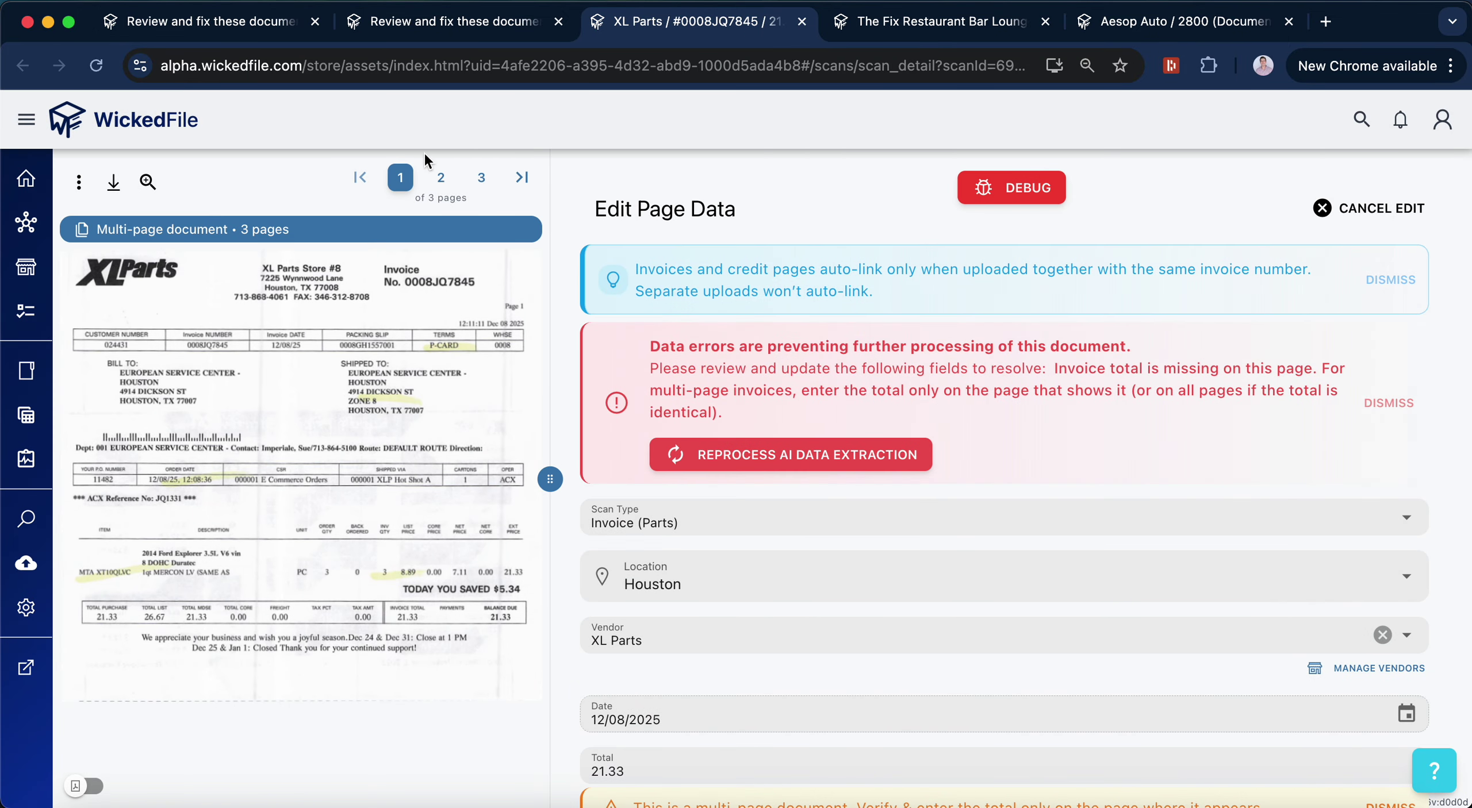
click(441, 177)
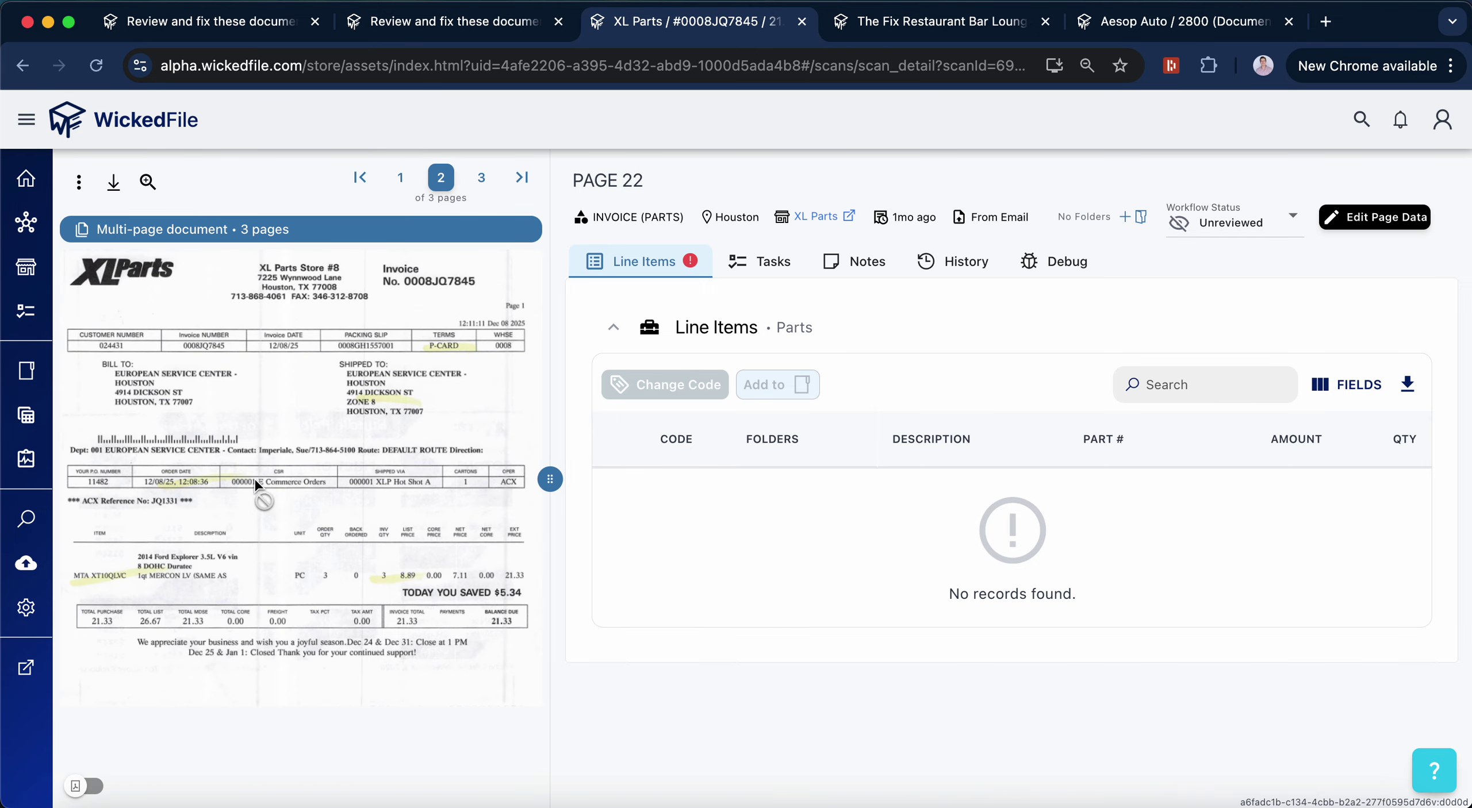
click(482, 178)
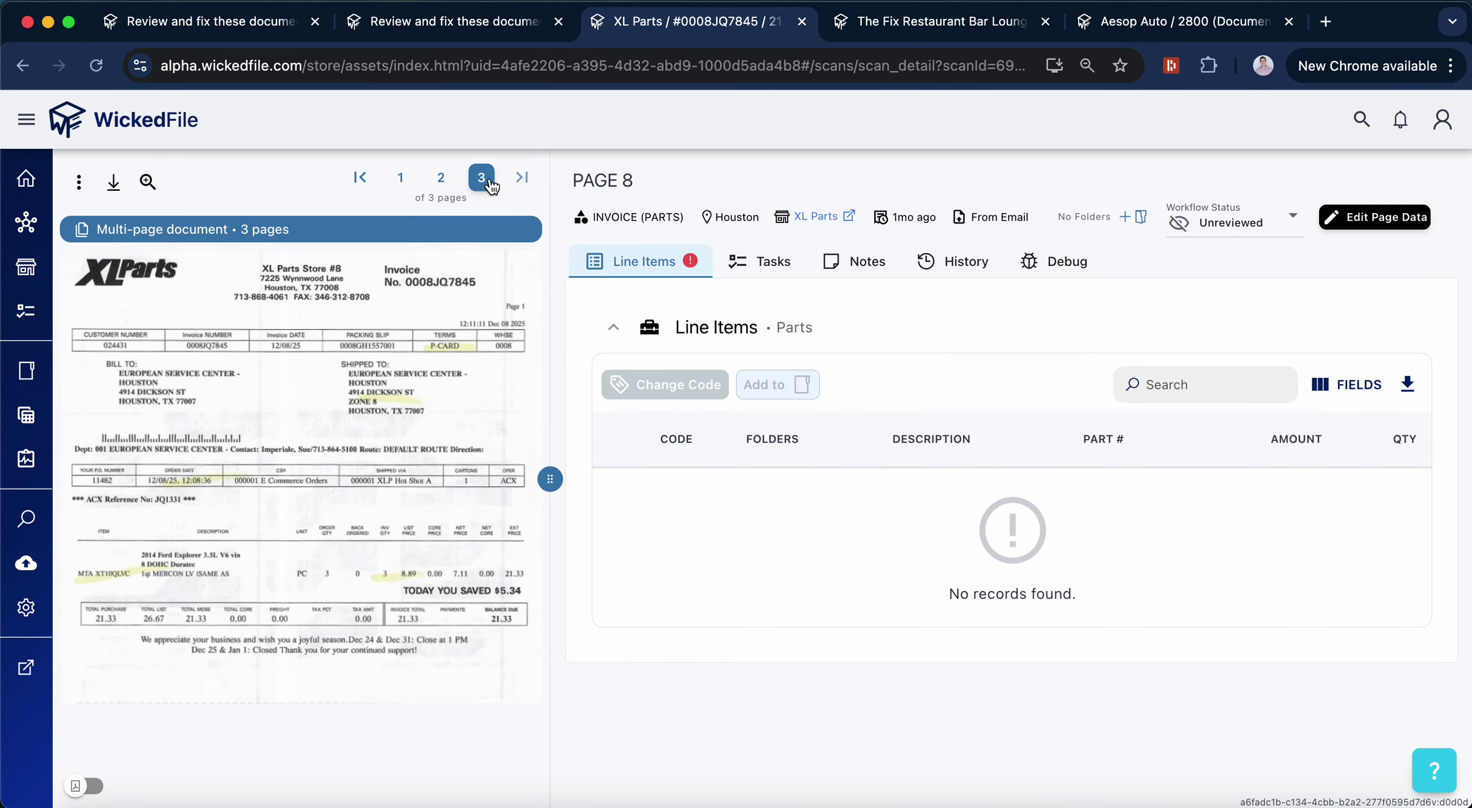
Set the scan type of page 3 of the XL Parts invoice to Document and save the page data
click(1370, 221)
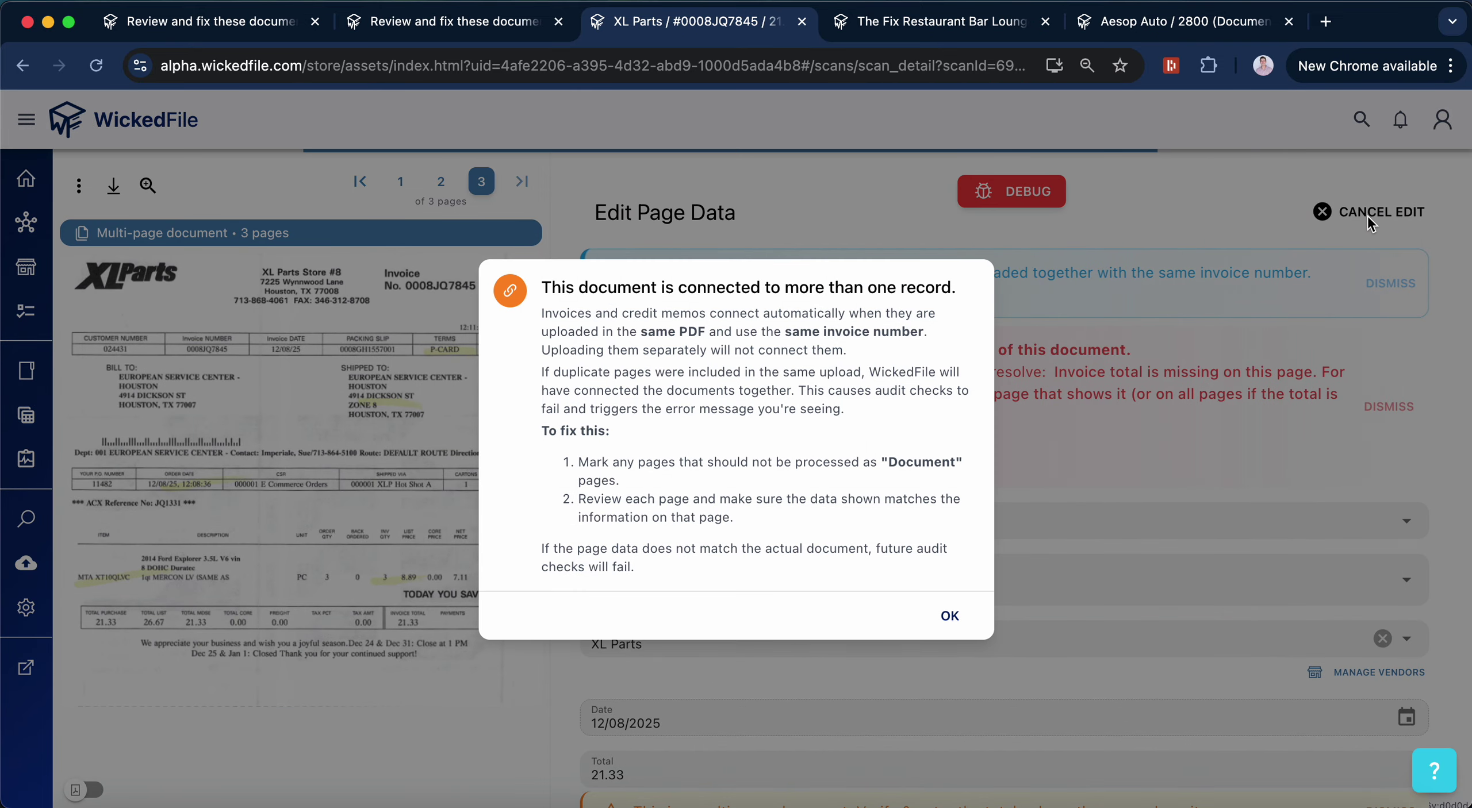
click(950, 616)
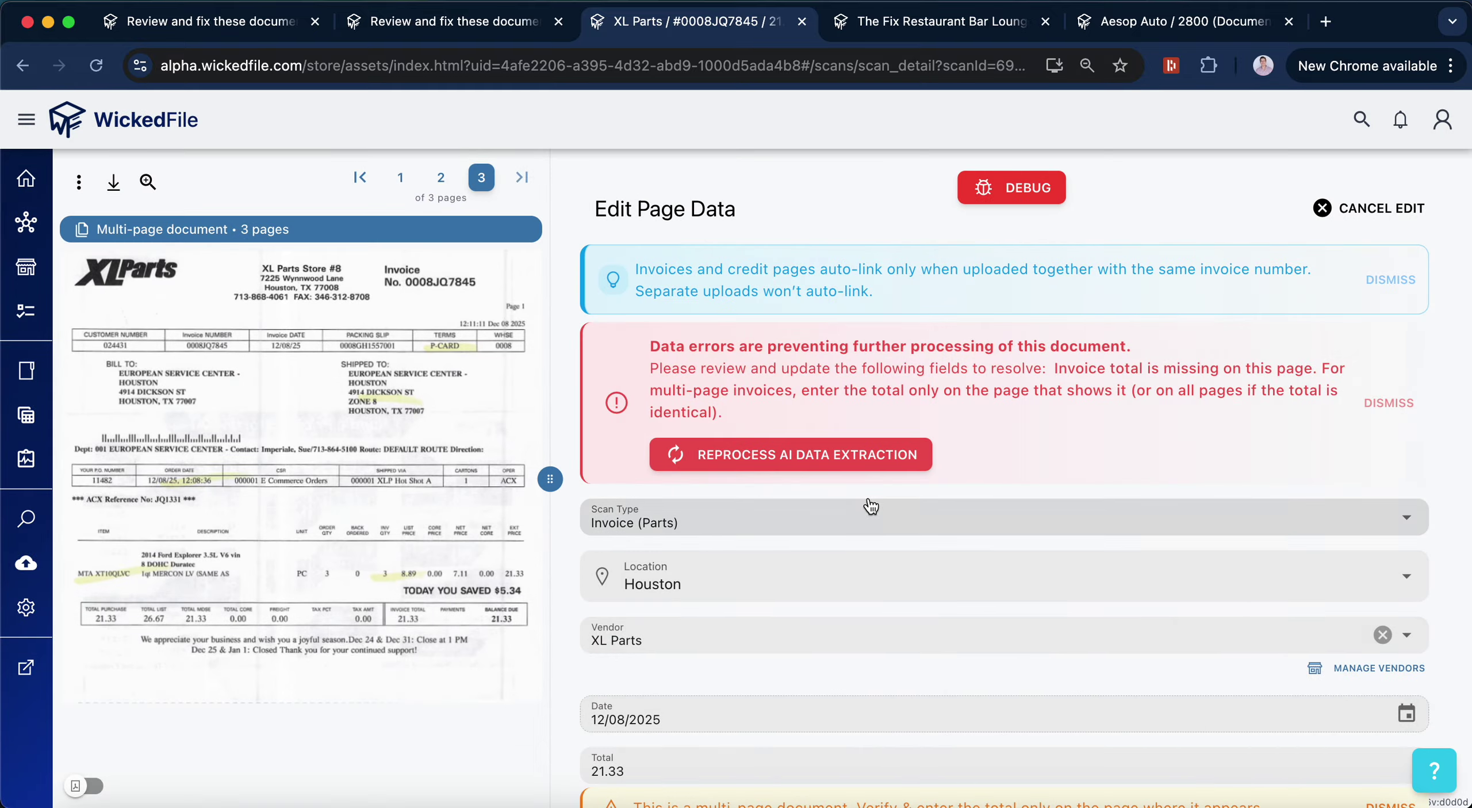
scroll(863, 500, down, 3)
click(747, 395)
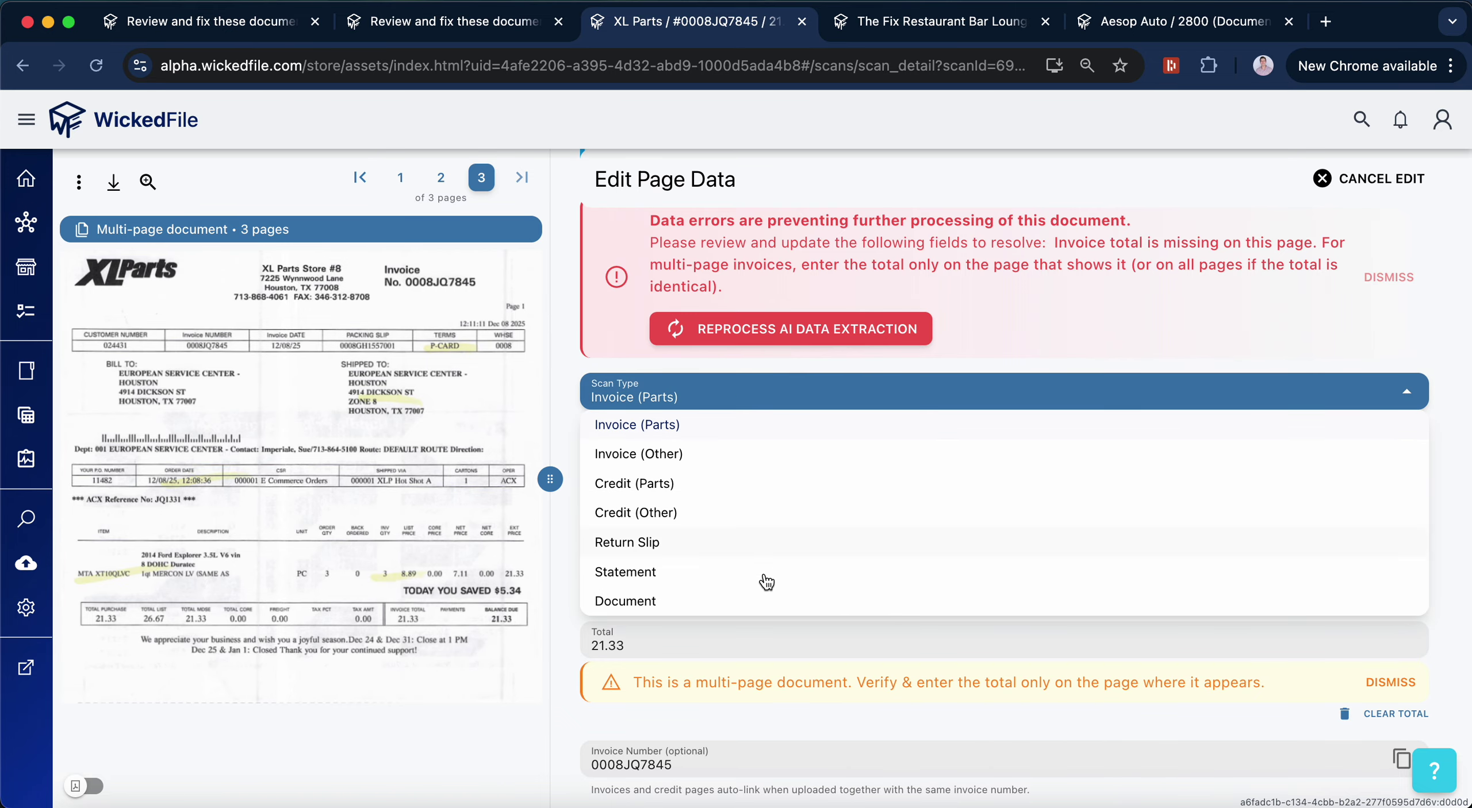
click(749, 598)
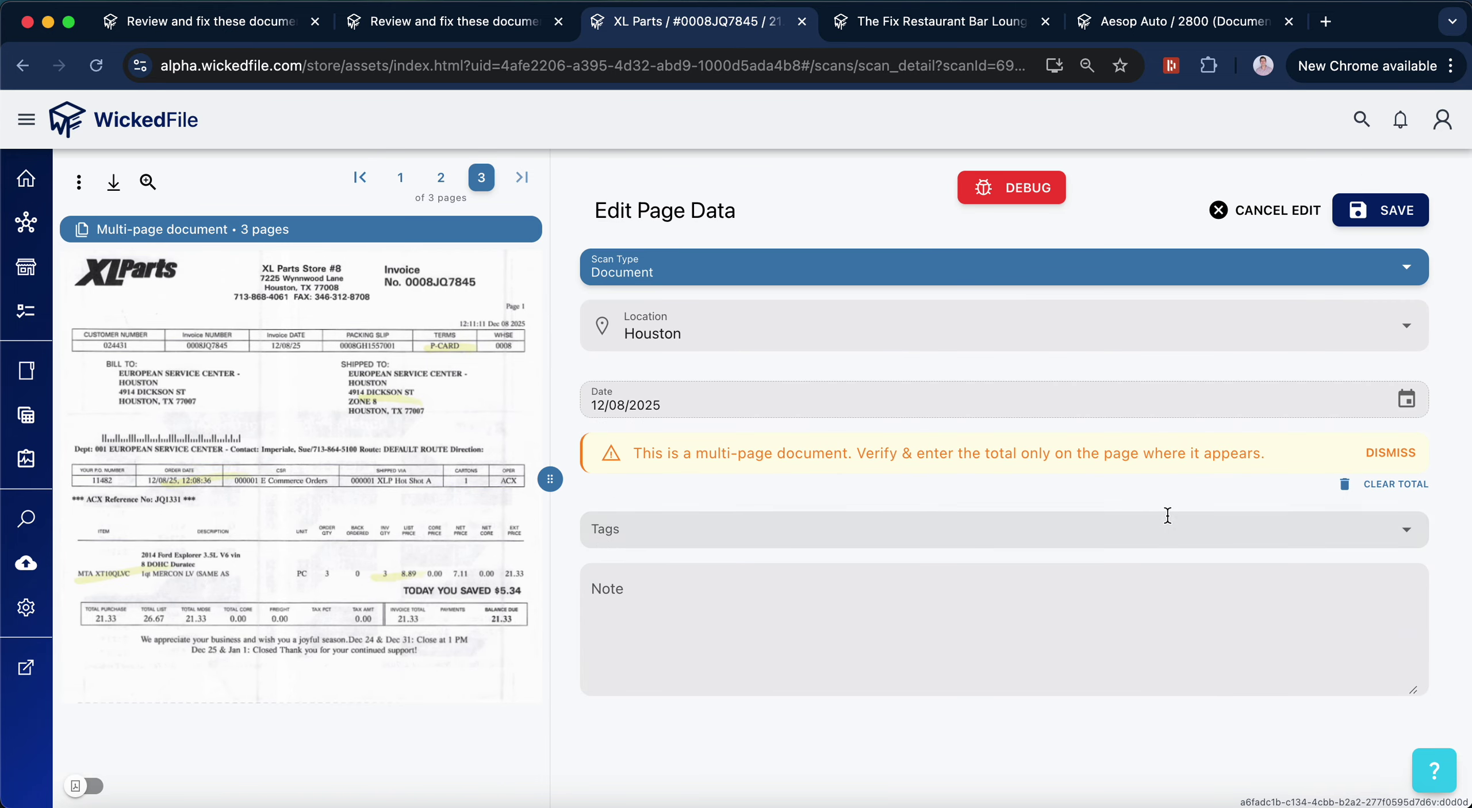
click(1380, 212)
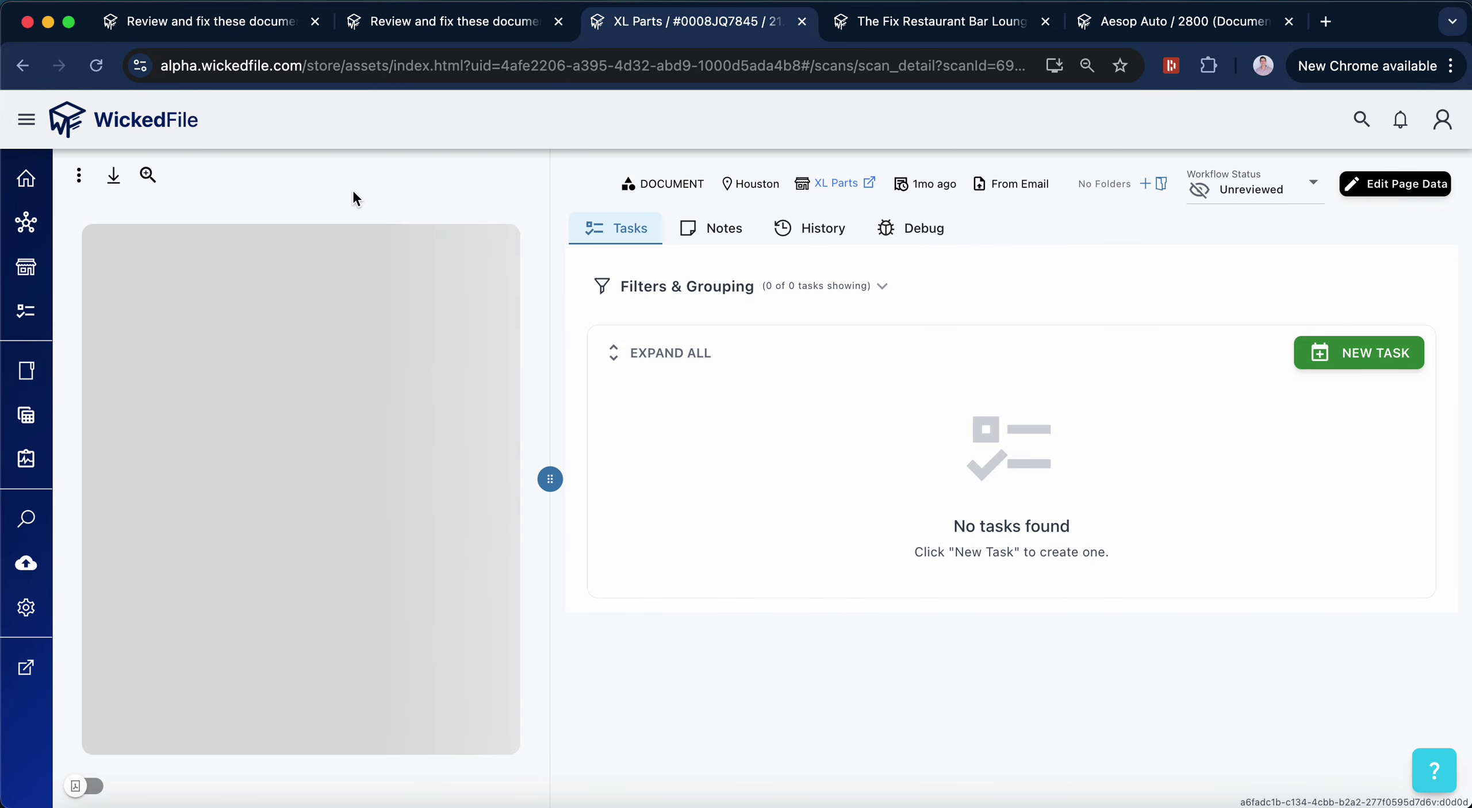
Set the scan type of page 2 of the XL Parts invoice to Document and save the page data
scroll(363, 173, left, 10)
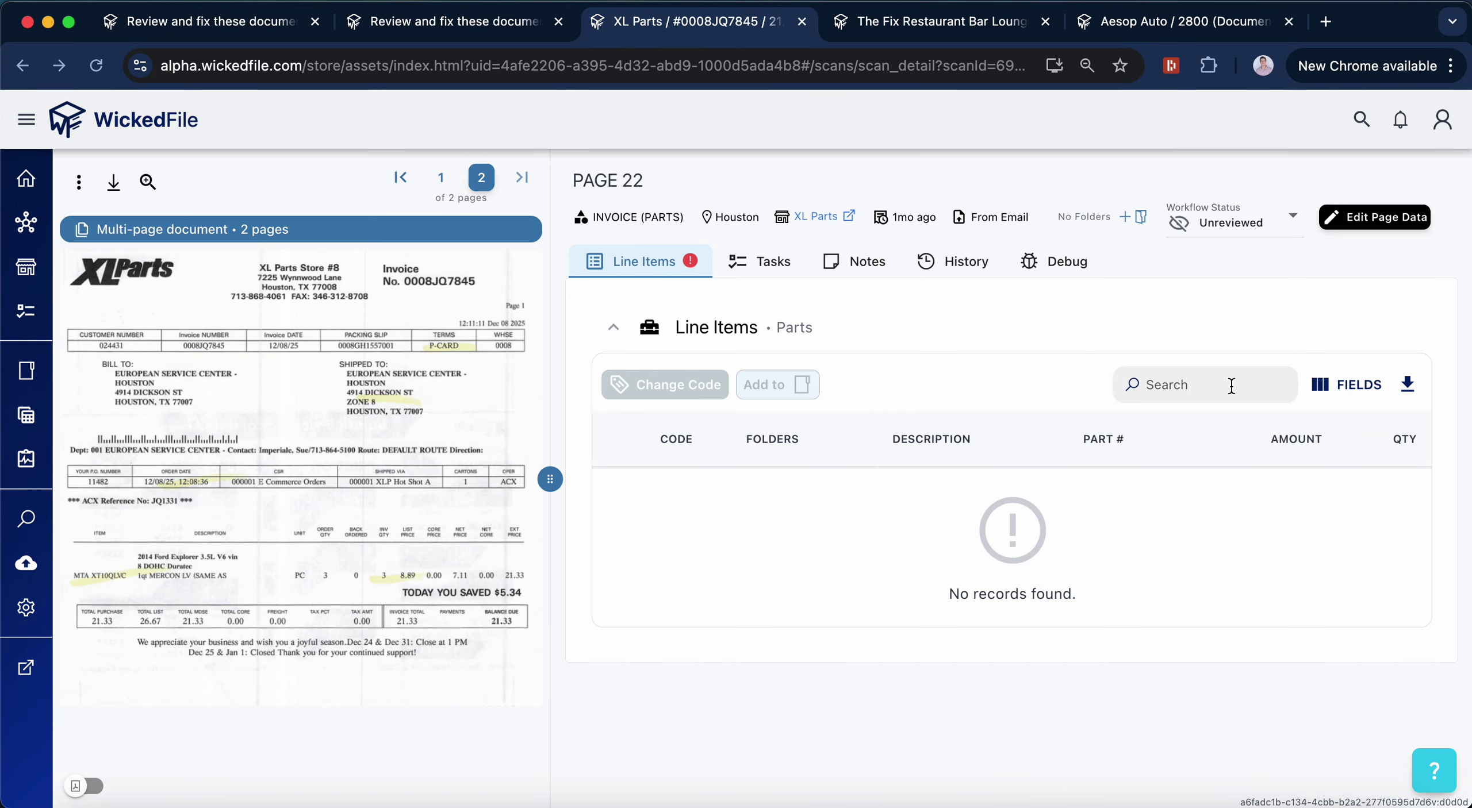
click(1380, 219)
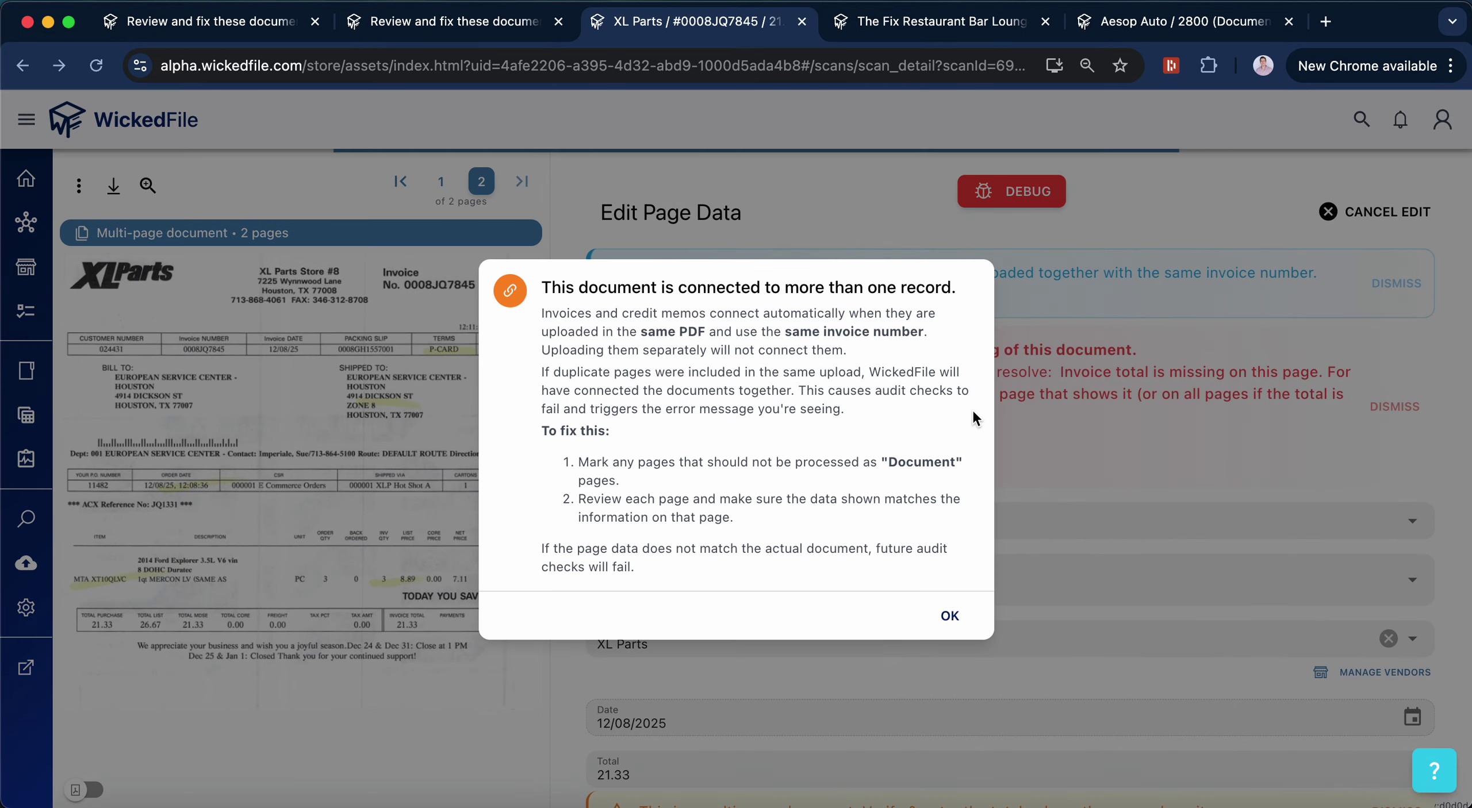
click(950, 615)
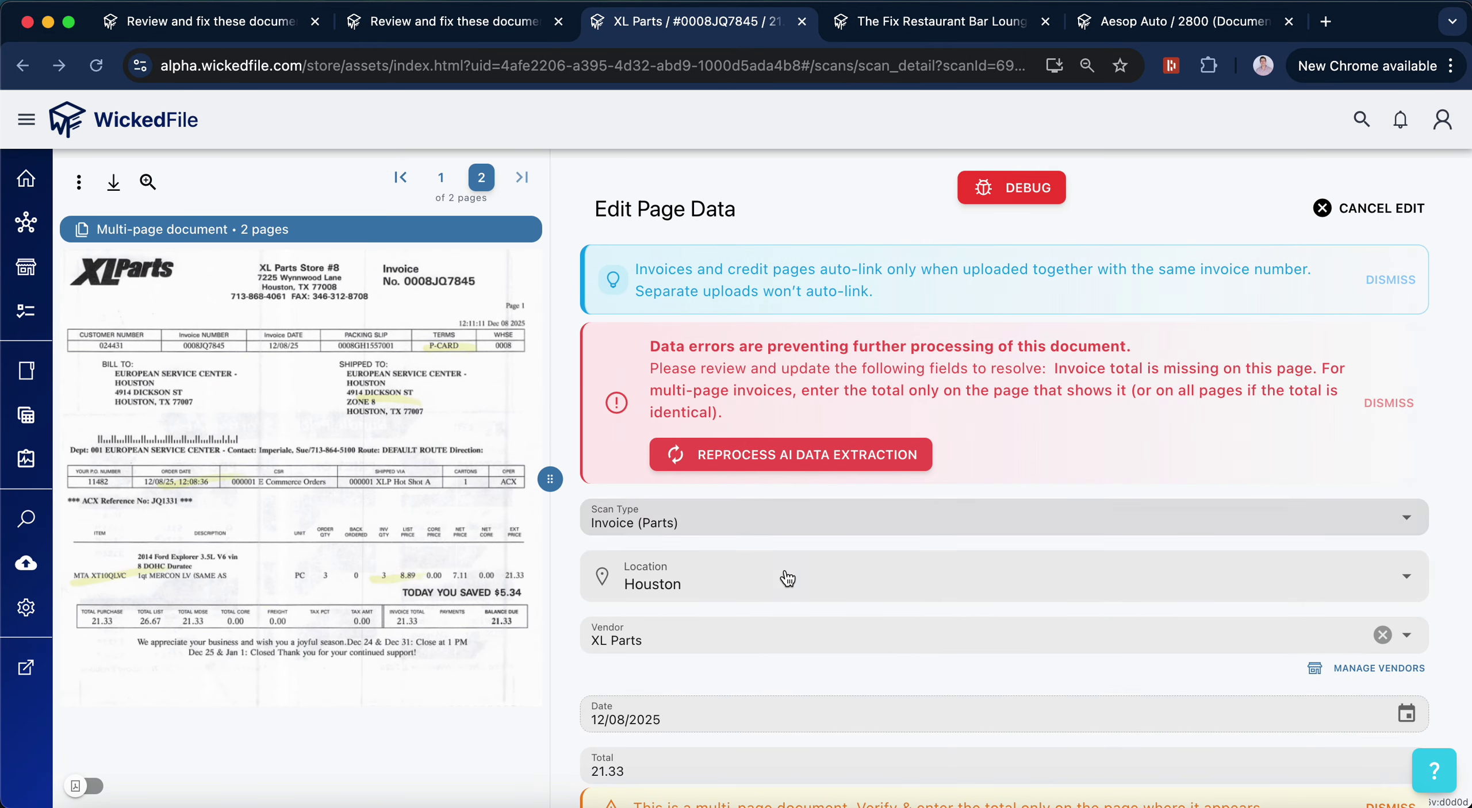
scroll(784, 575, down, 2)
click(685, 426)
click(753, 622)
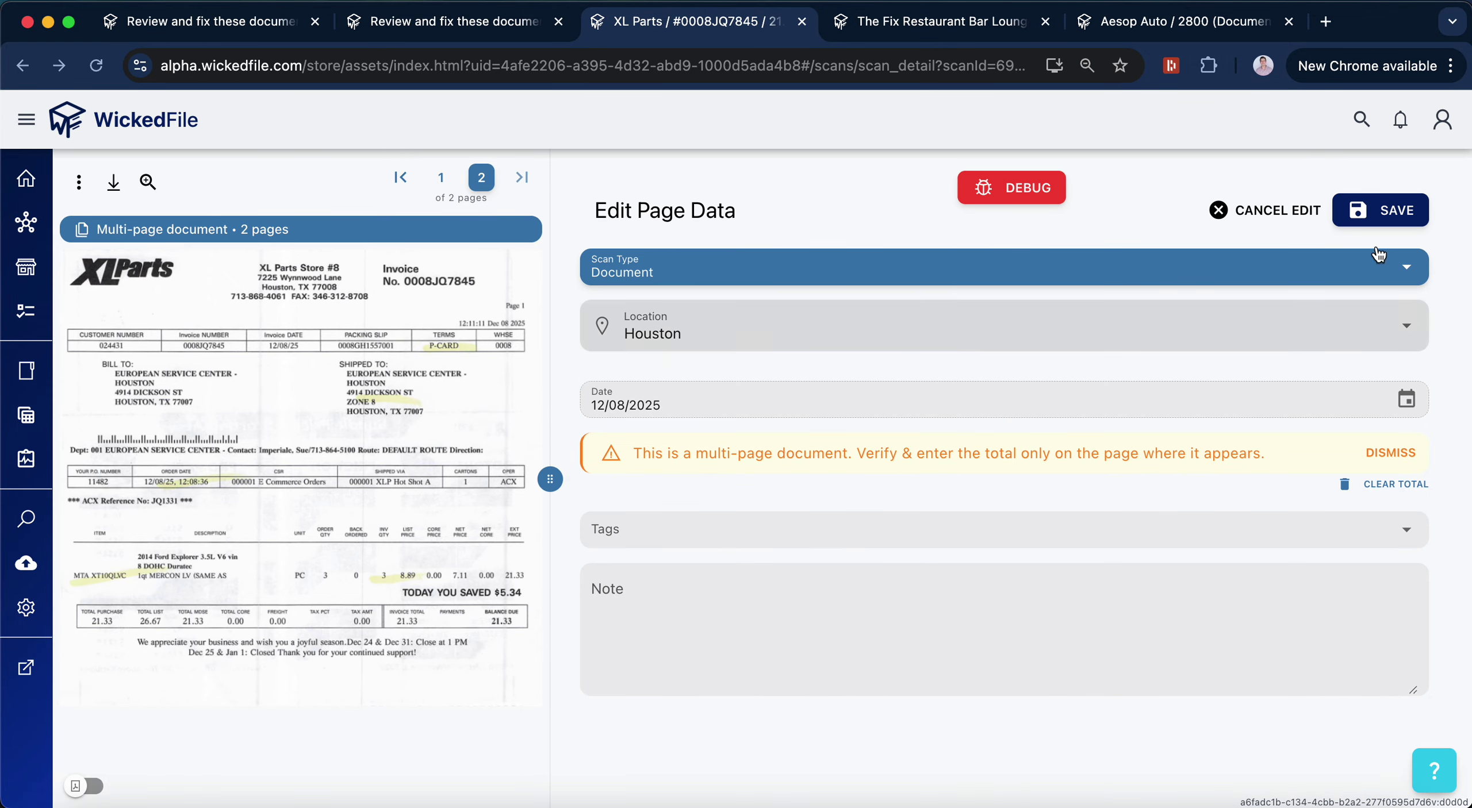
click(1386, 208)
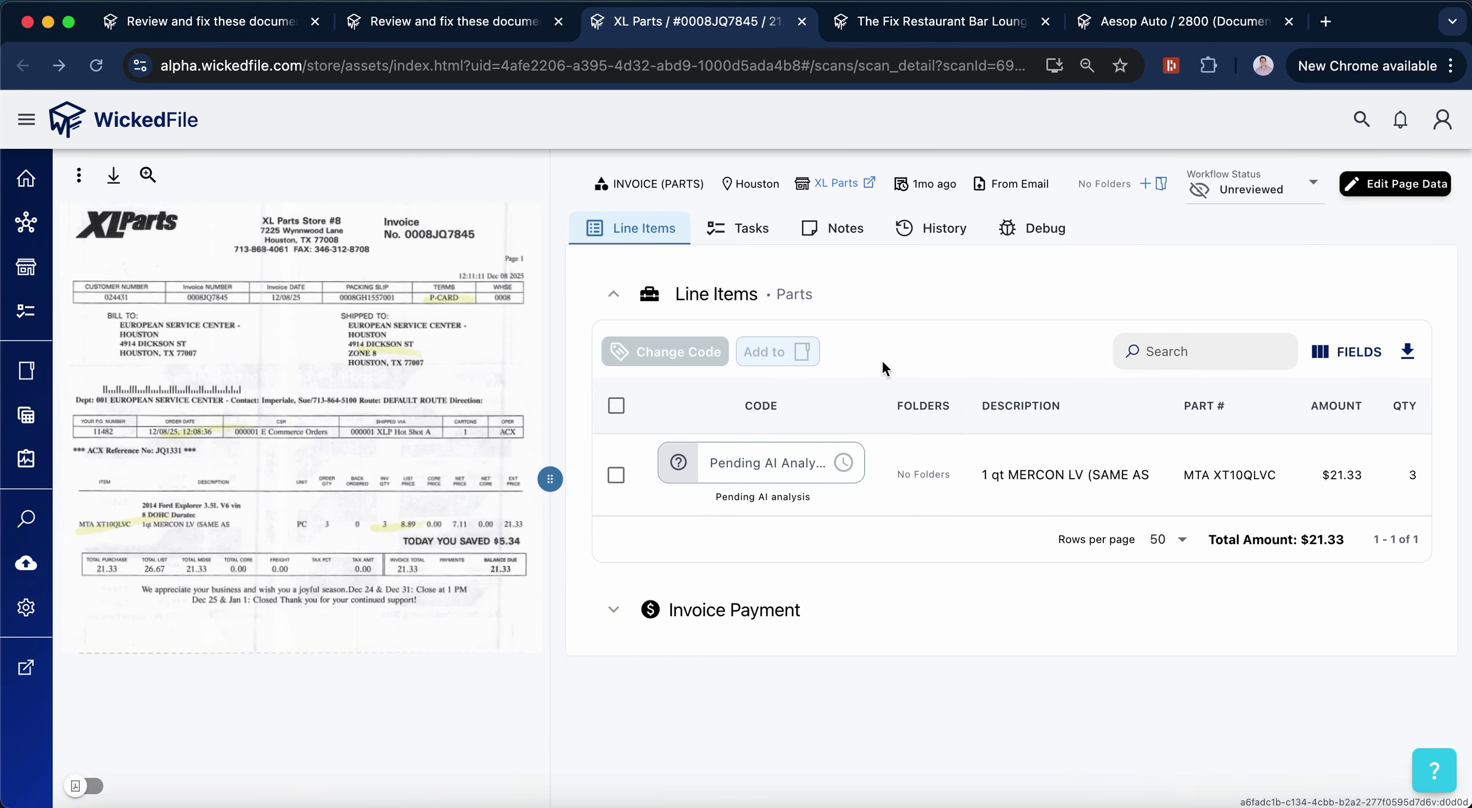
Review the remaining XL Parts invoice page's data and line items, then return to the December 2025 issues list
click(1416, 184)
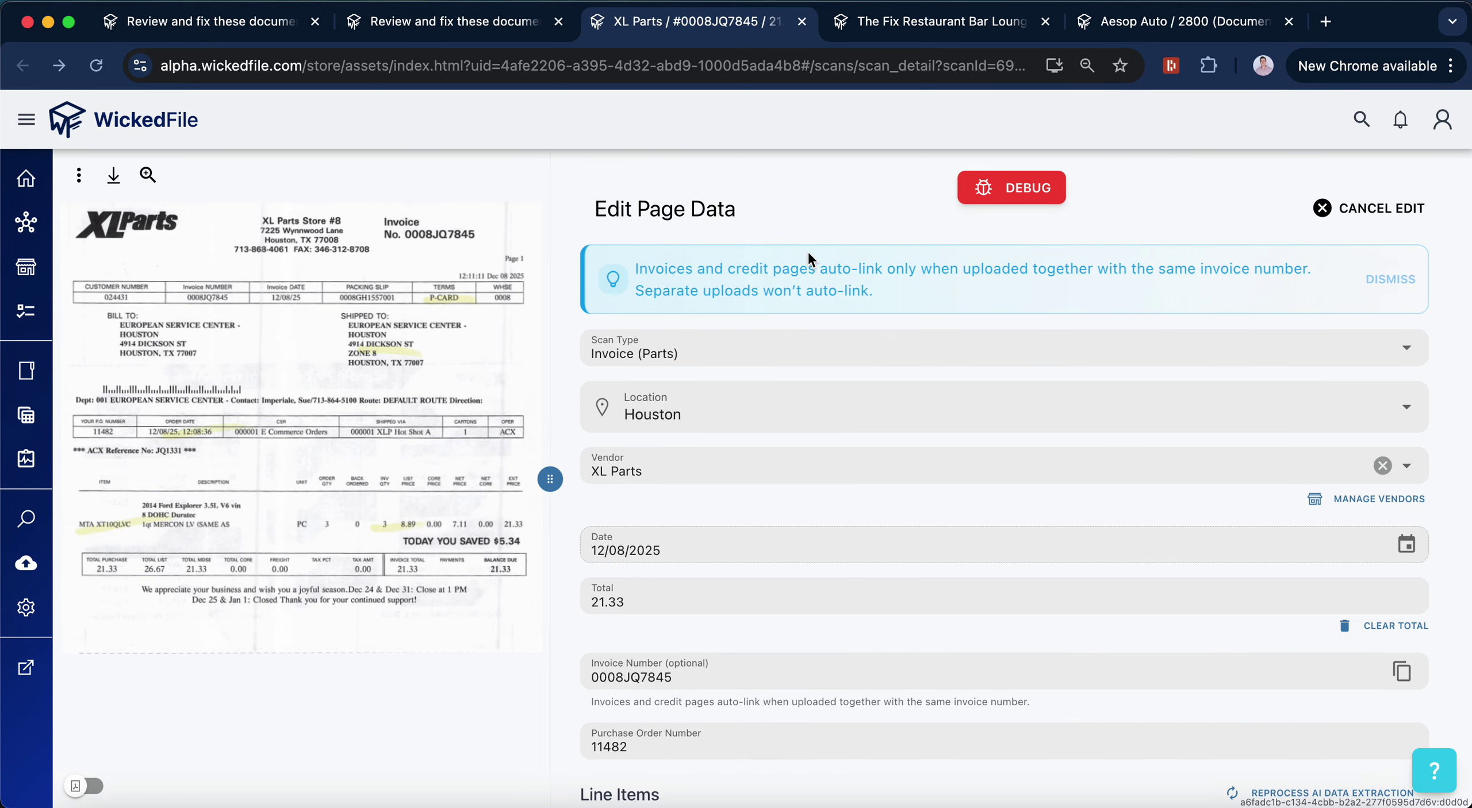
scroll(1042, 298, down, 5)
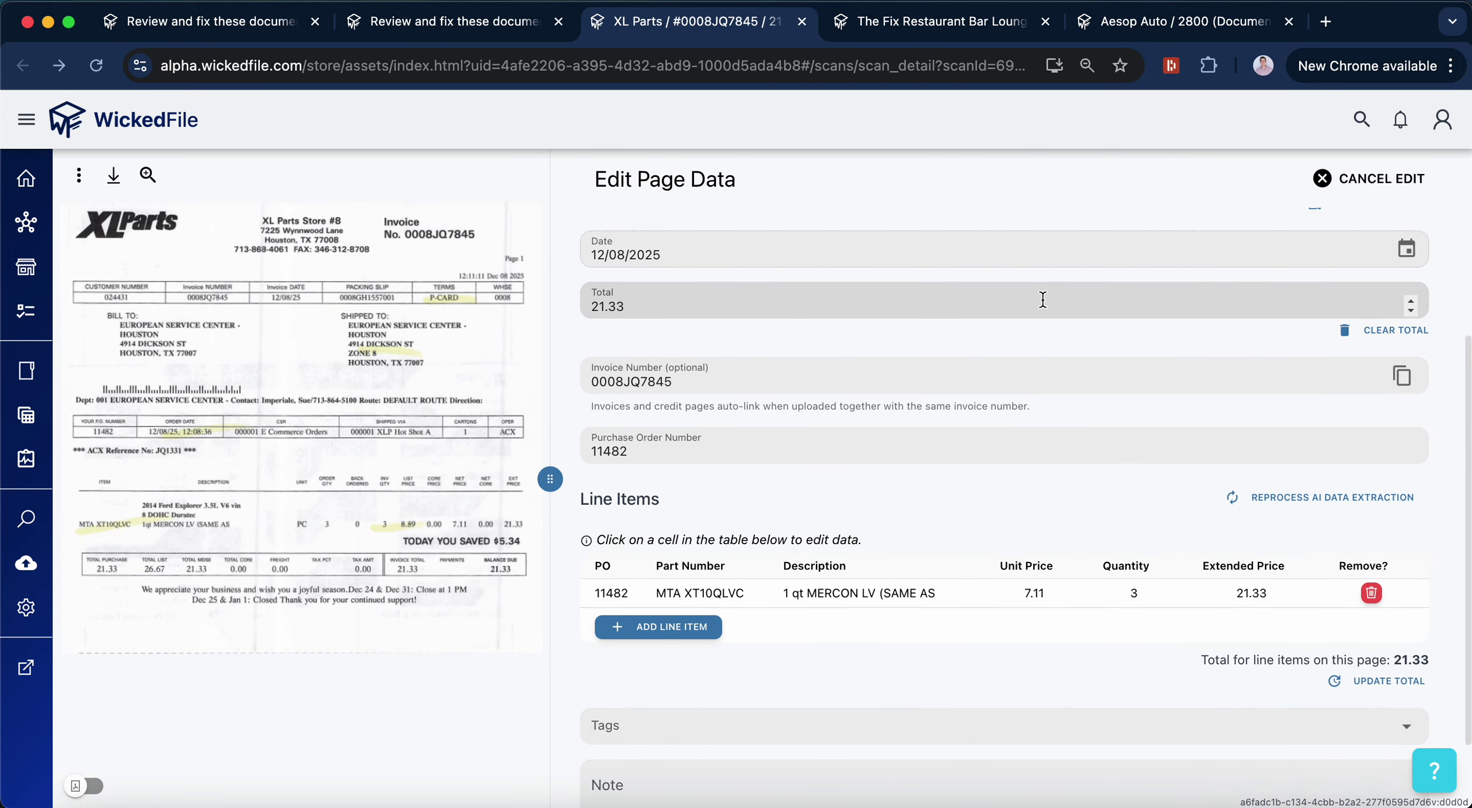
scroll(1214, 276, up, 10)
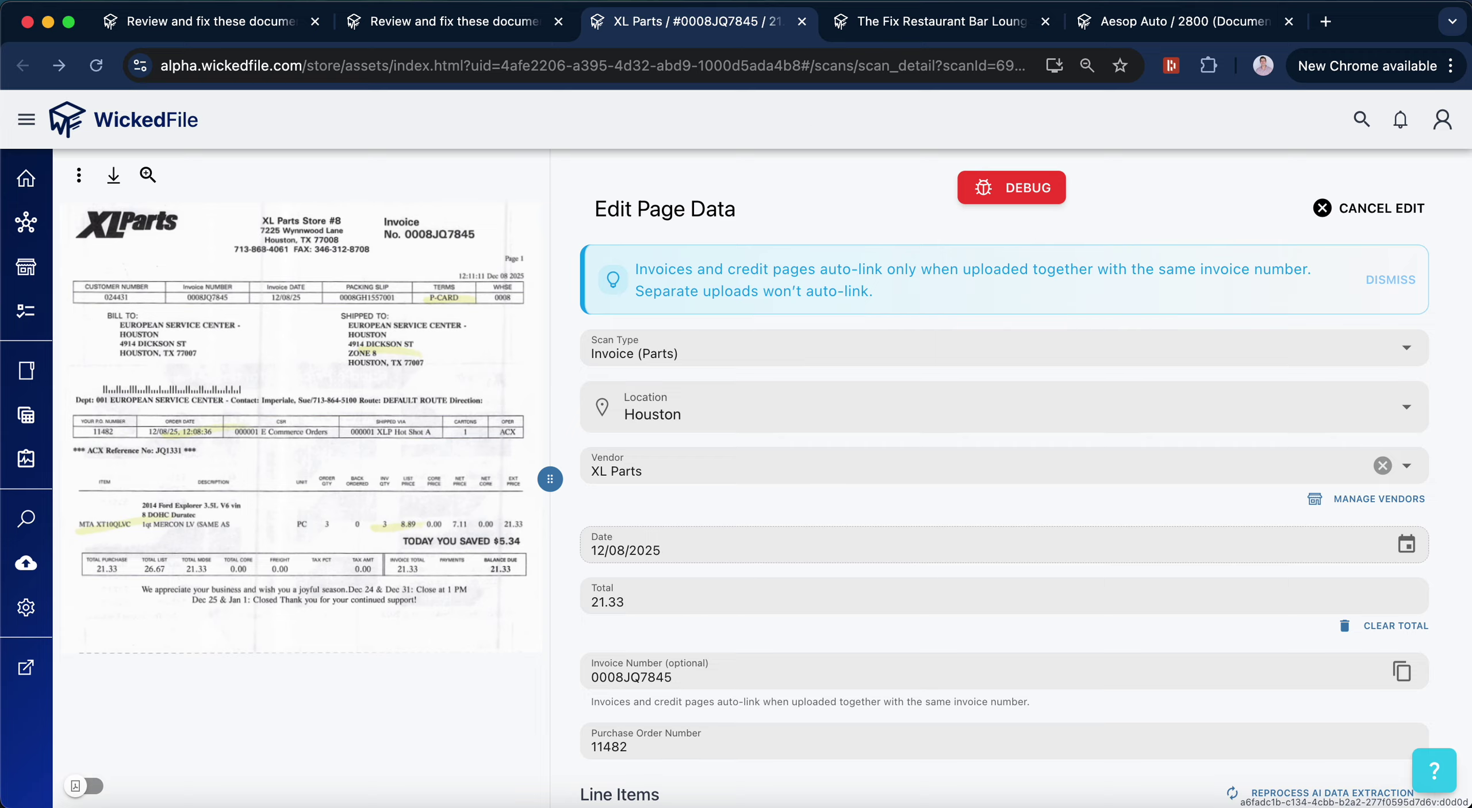
click(465, 30)
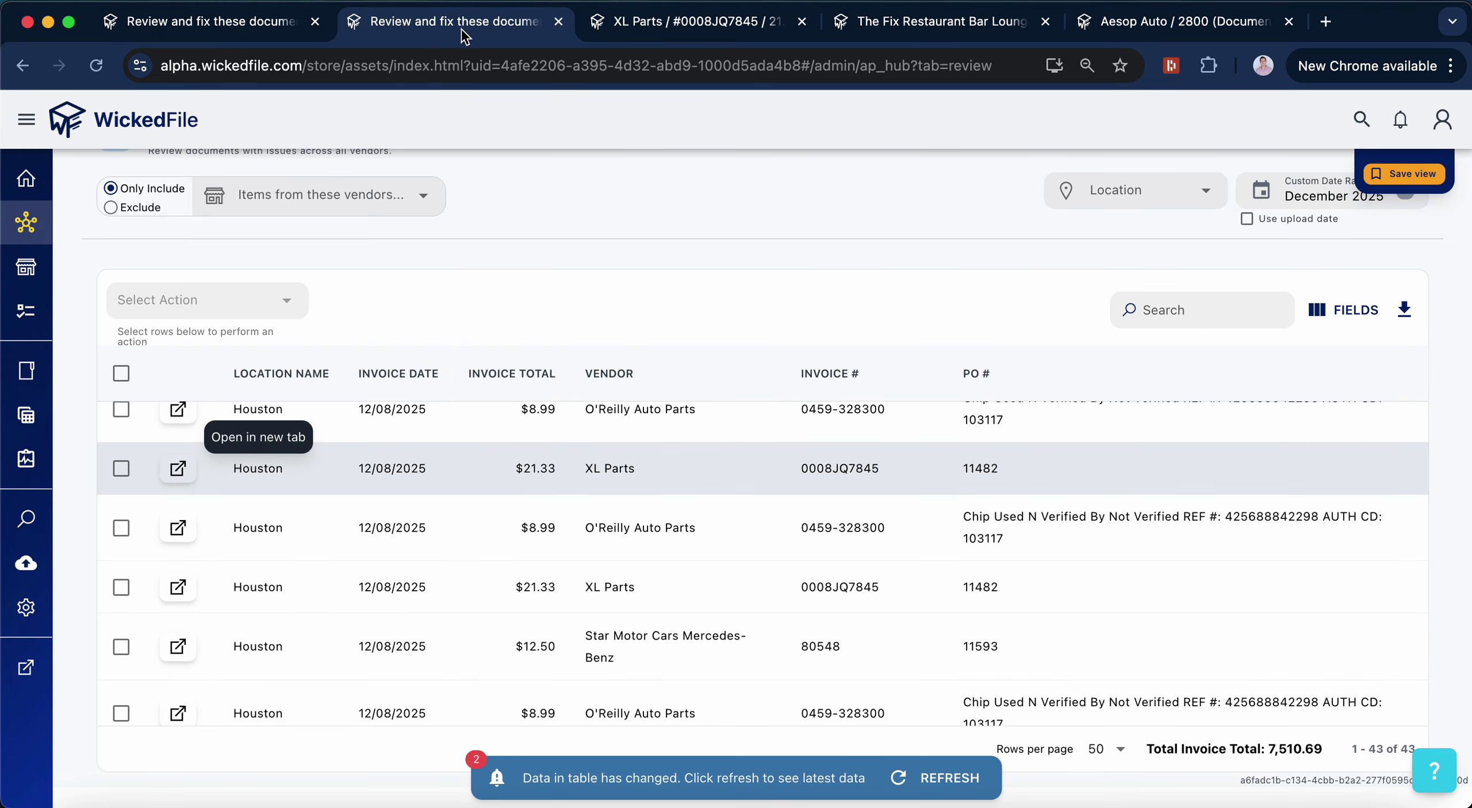
Open the $12.50 Star Motor Cars Mercedes-Benz invoice from the December 2025 issues list and compare its two pages for duplicates
scroll(410, 608, up, 1)
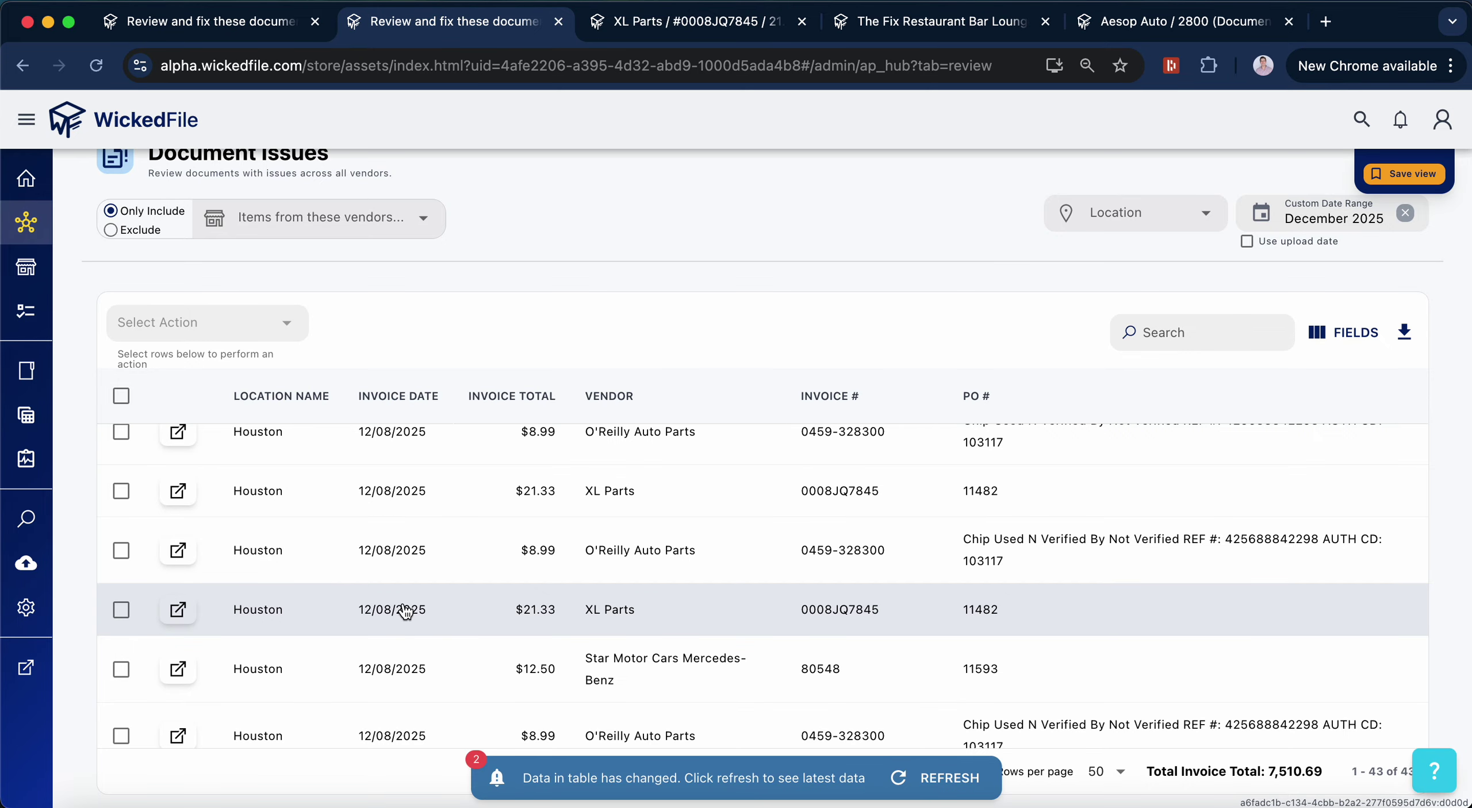
click(178, 669)
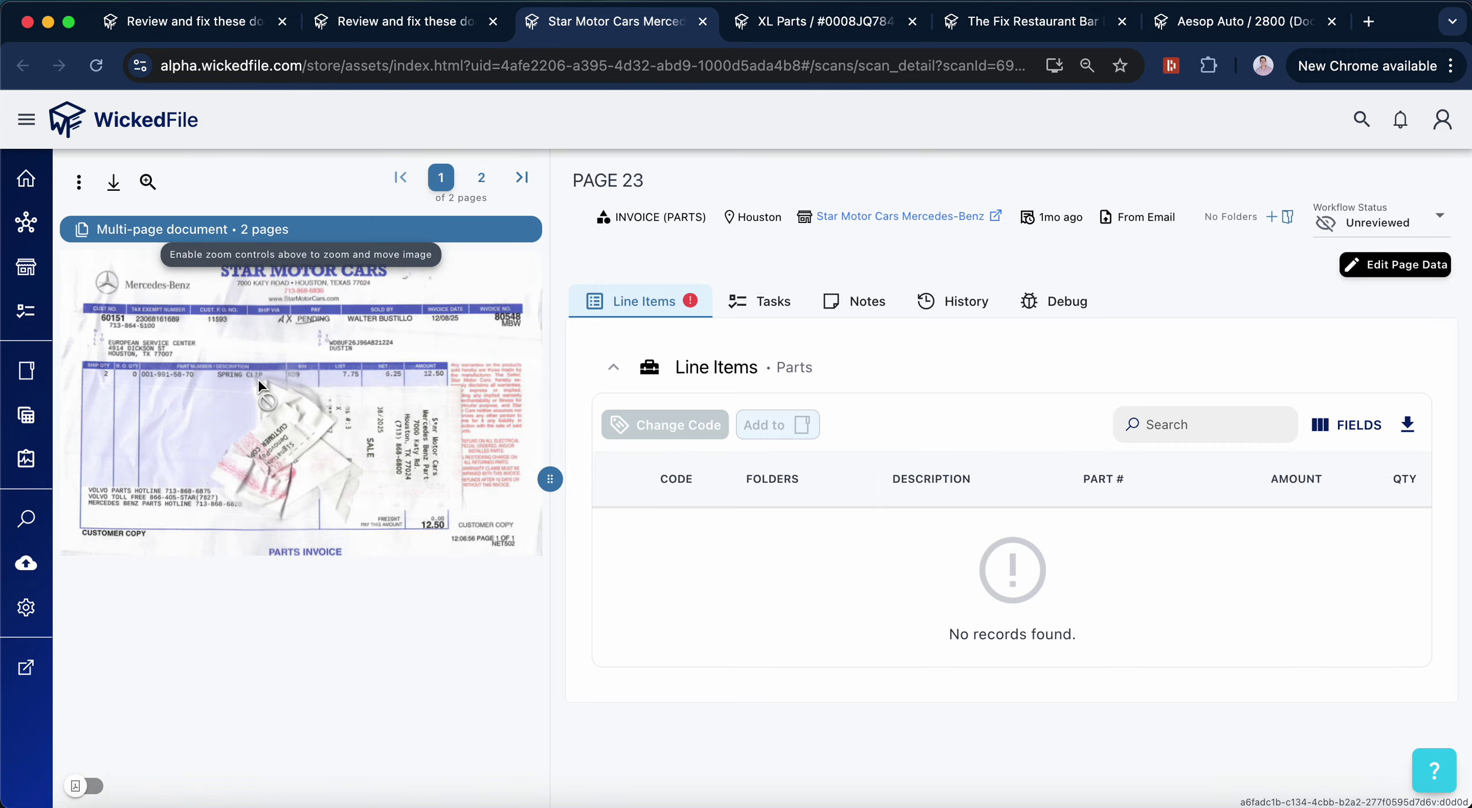
scroll(346, 472, up, 5)
scroll(203, 467, left, 2)
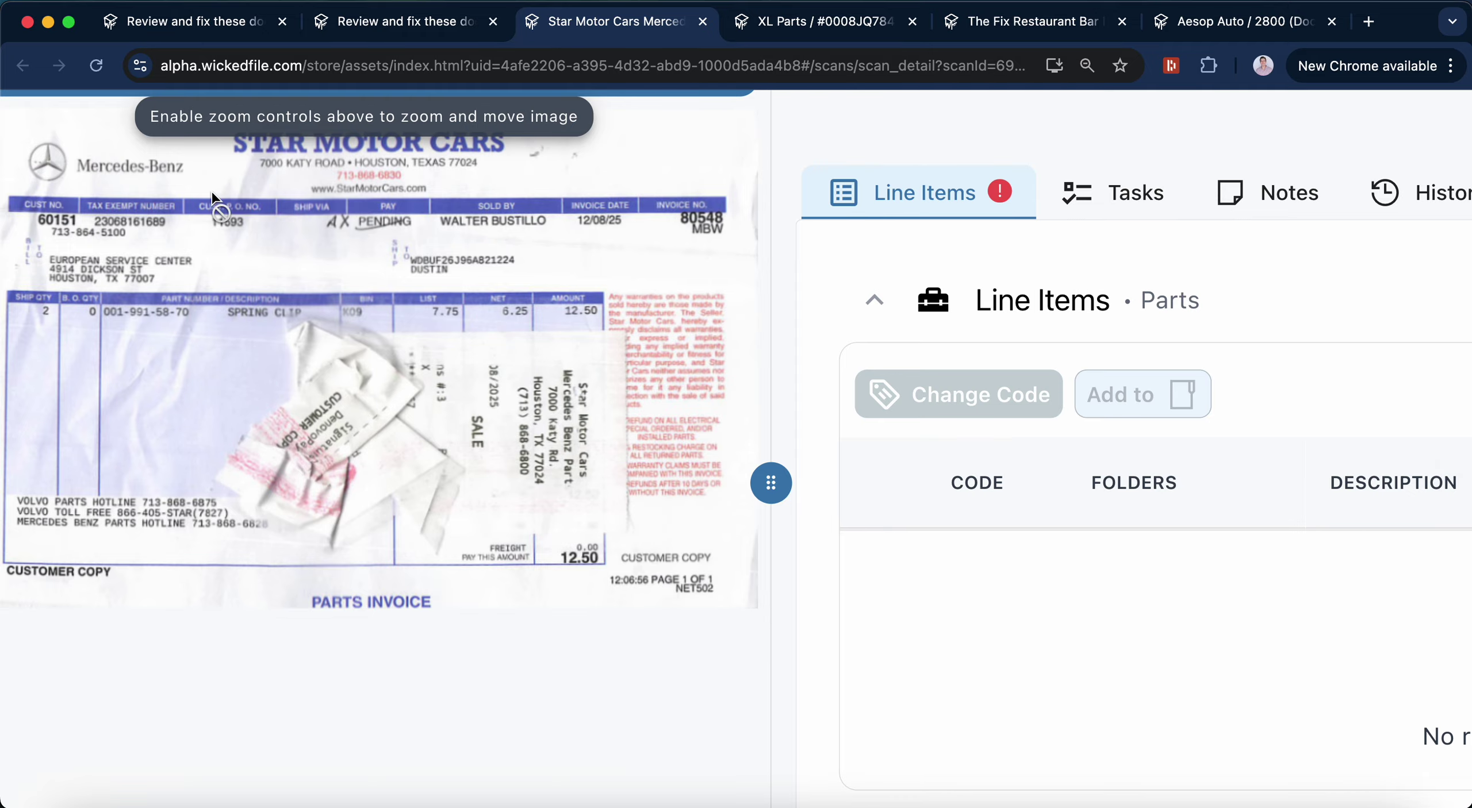
scroll(400, 357, down, 5)
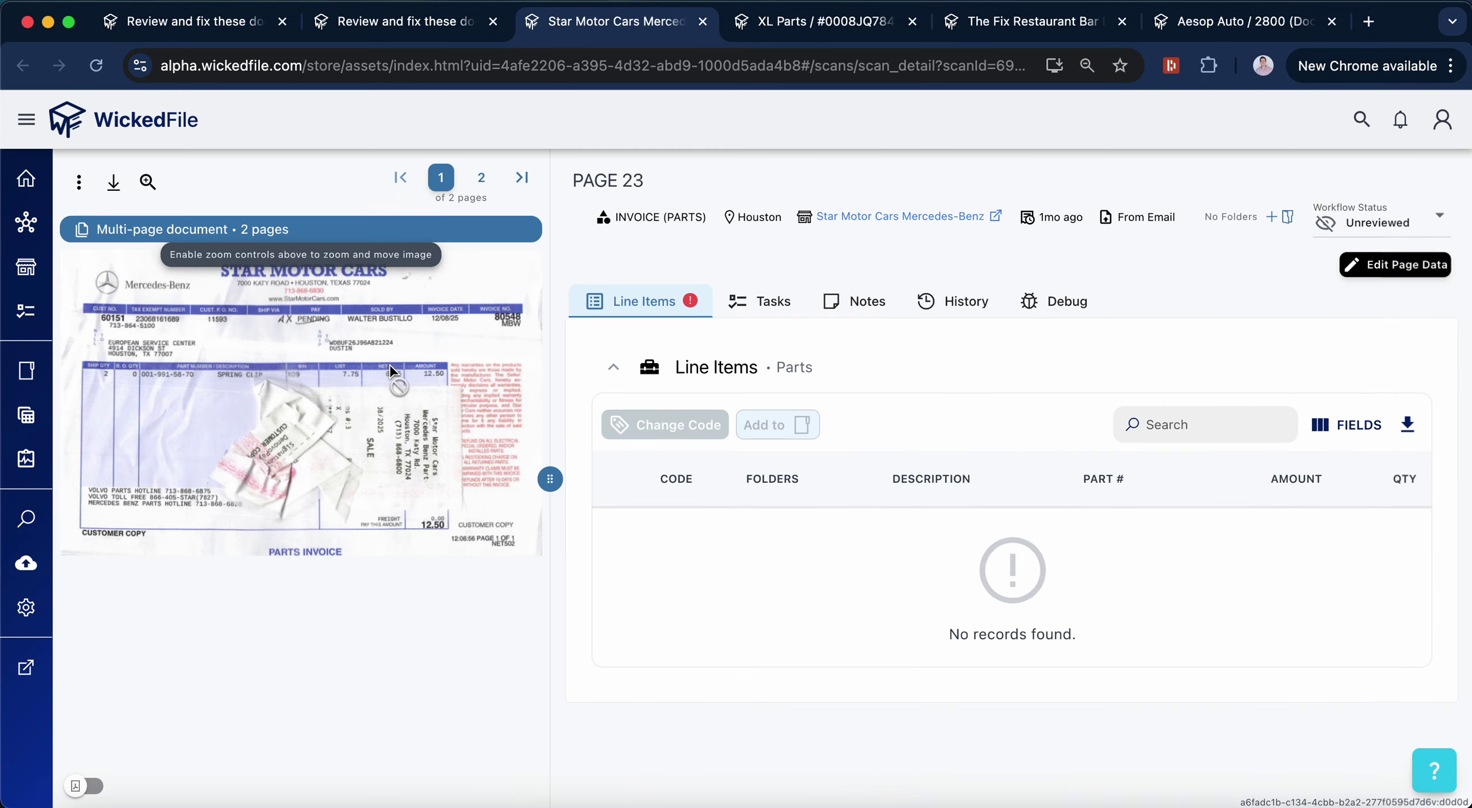
click(1351, 265)
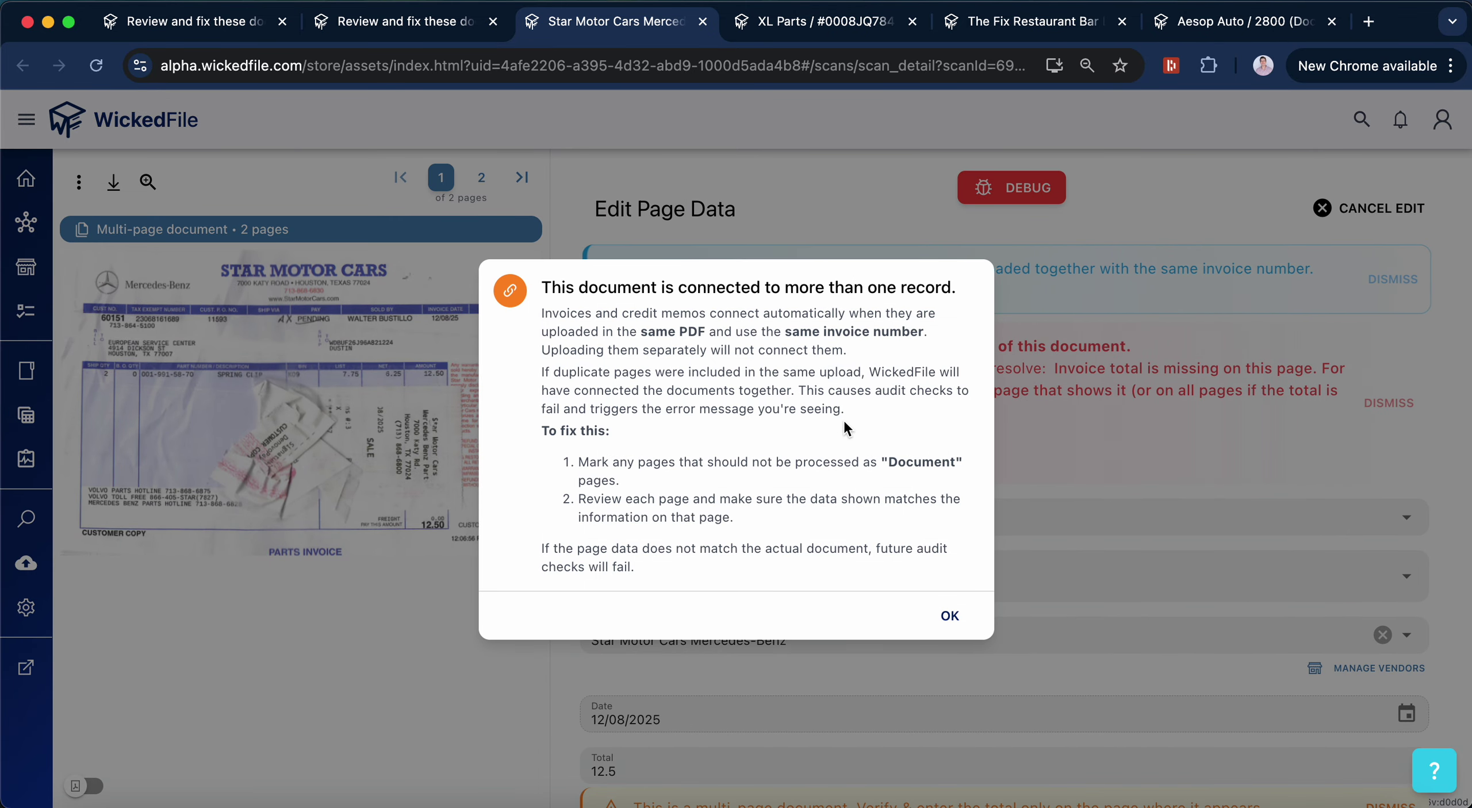
click(950, 615)
click(481, 183)
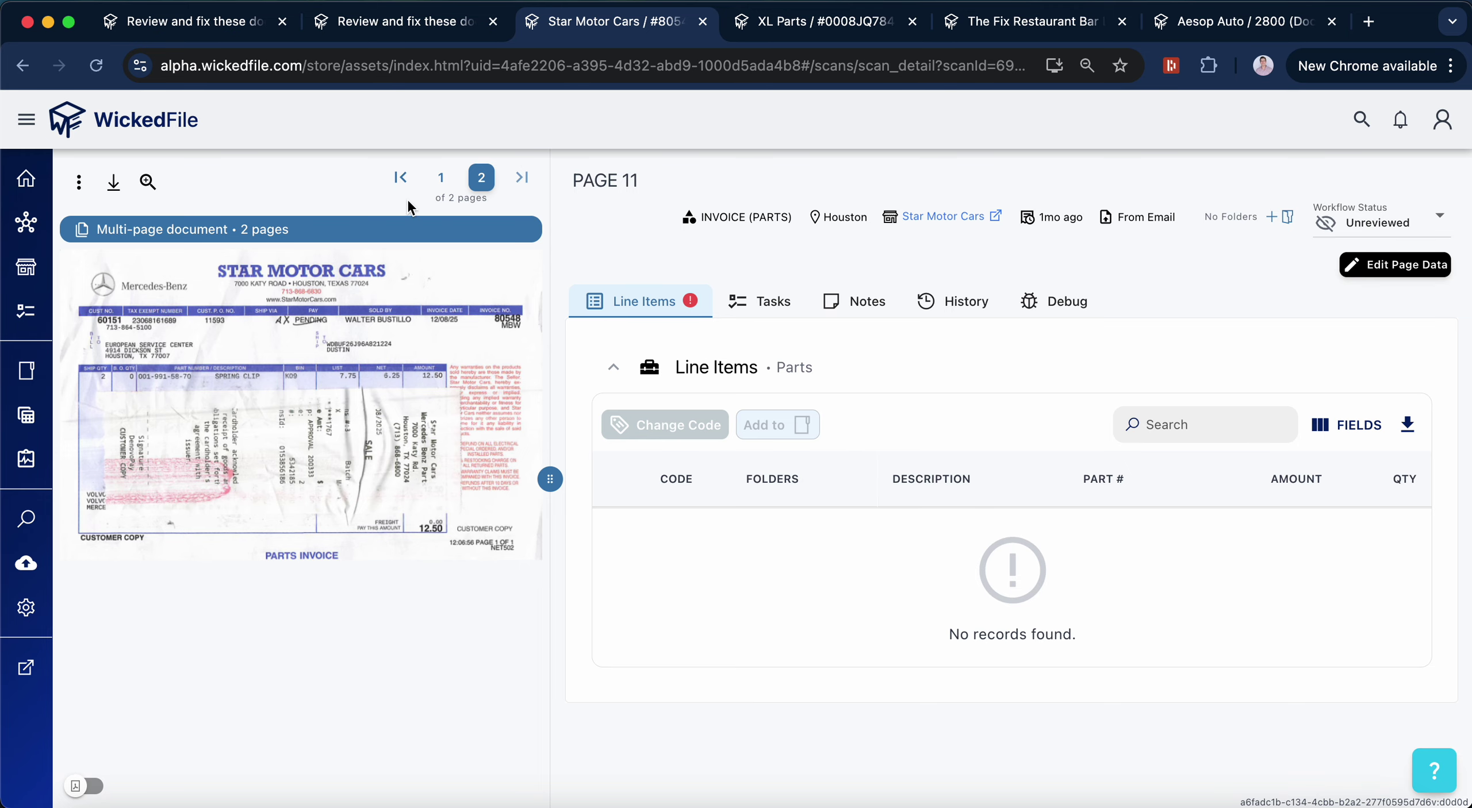
click(434, 182)
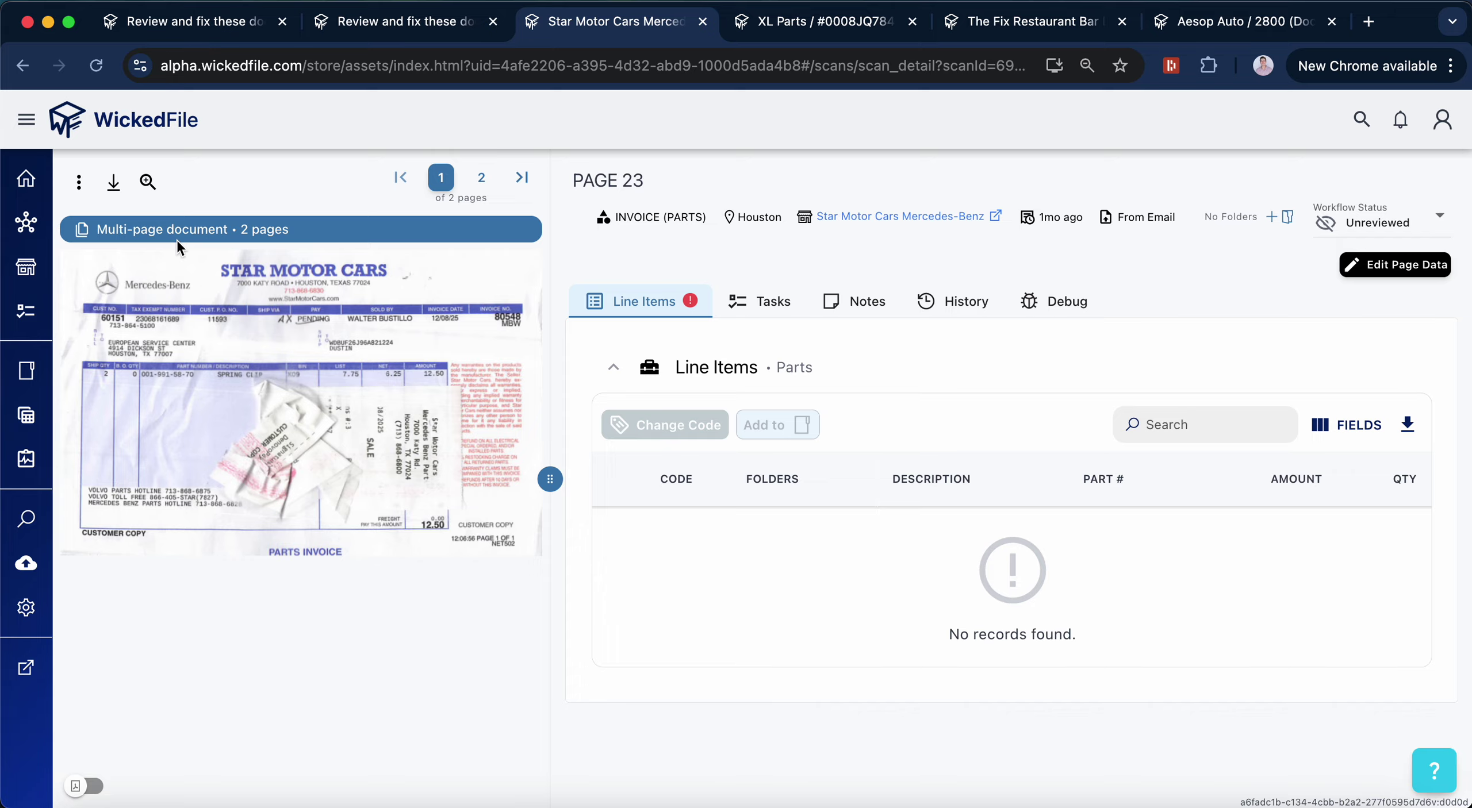
Set the scan type of page 1 of the Star Motor Cars invoice to Document and save the page data
click(1412, 271)
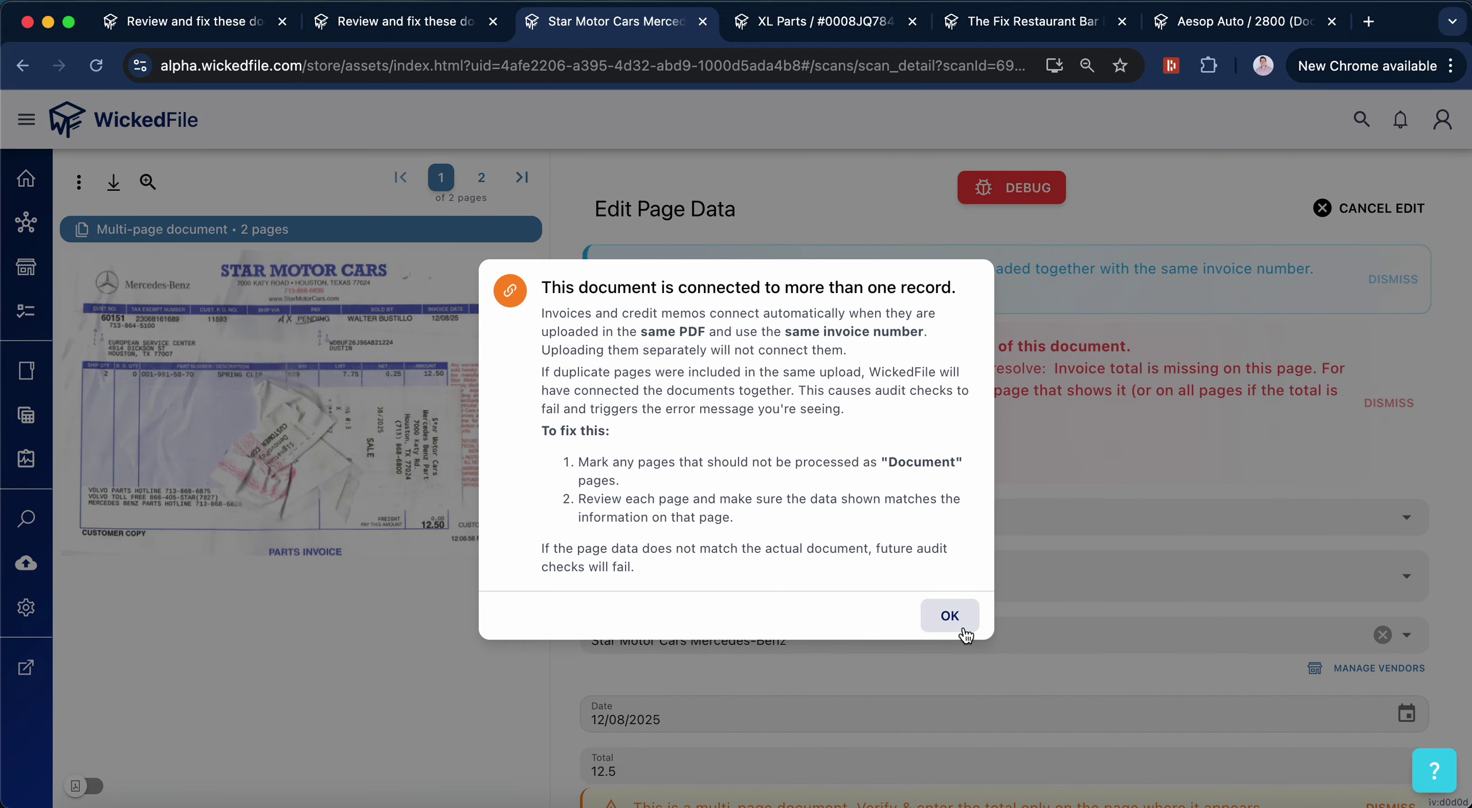
click(955, 633)
scroll(922, 474, down, 3)
click(743, 354)
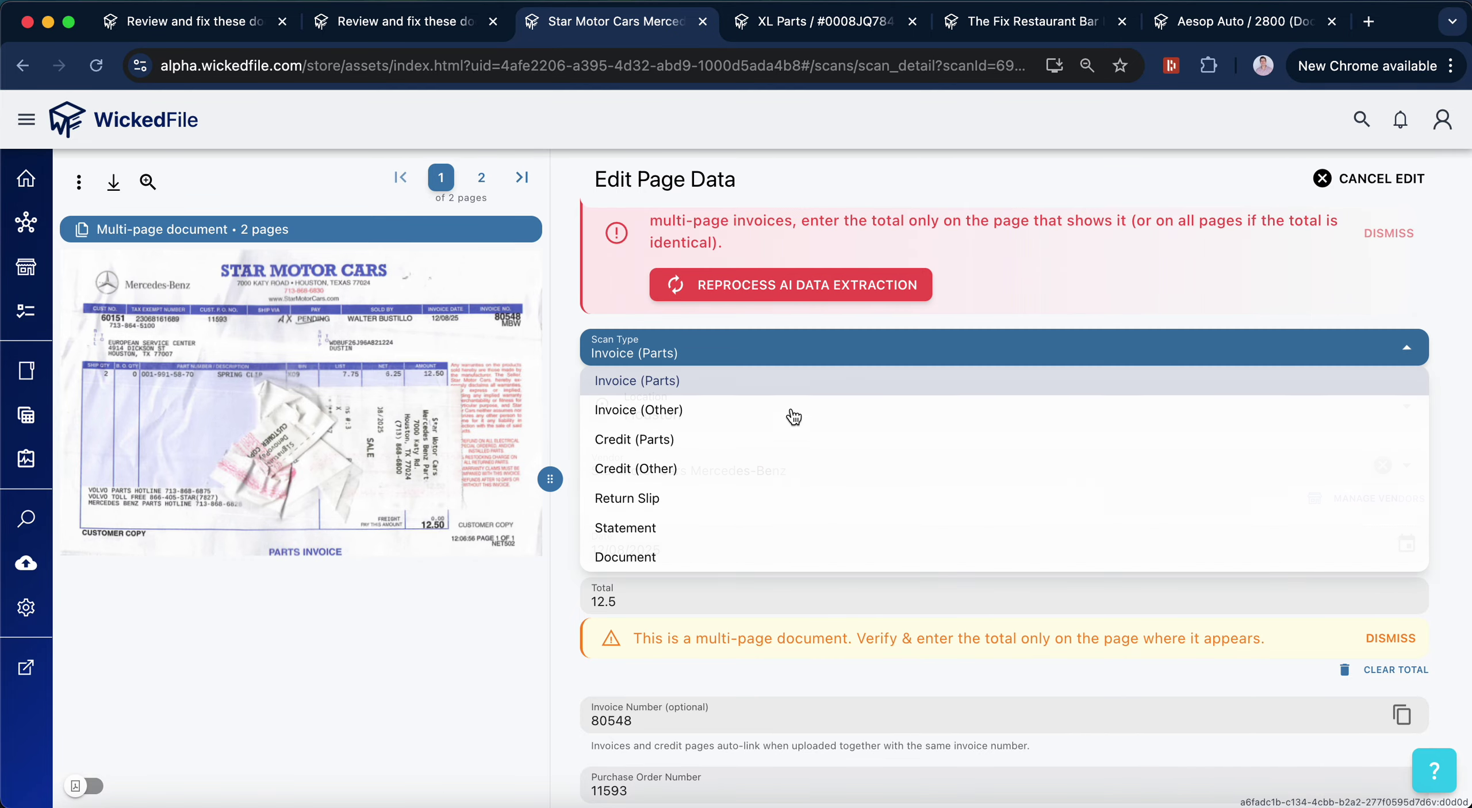
click(759, 568)
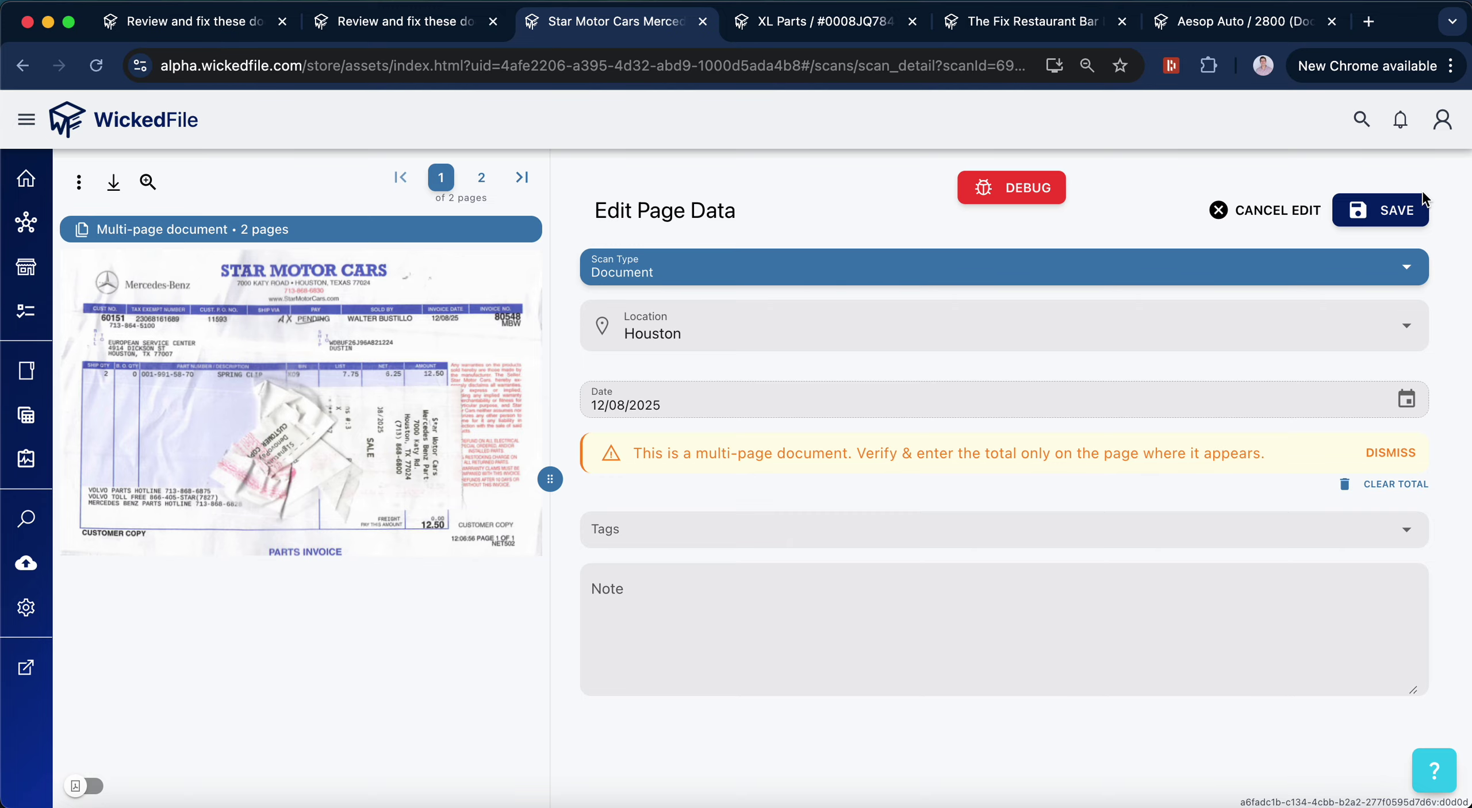
click(1396, 204)
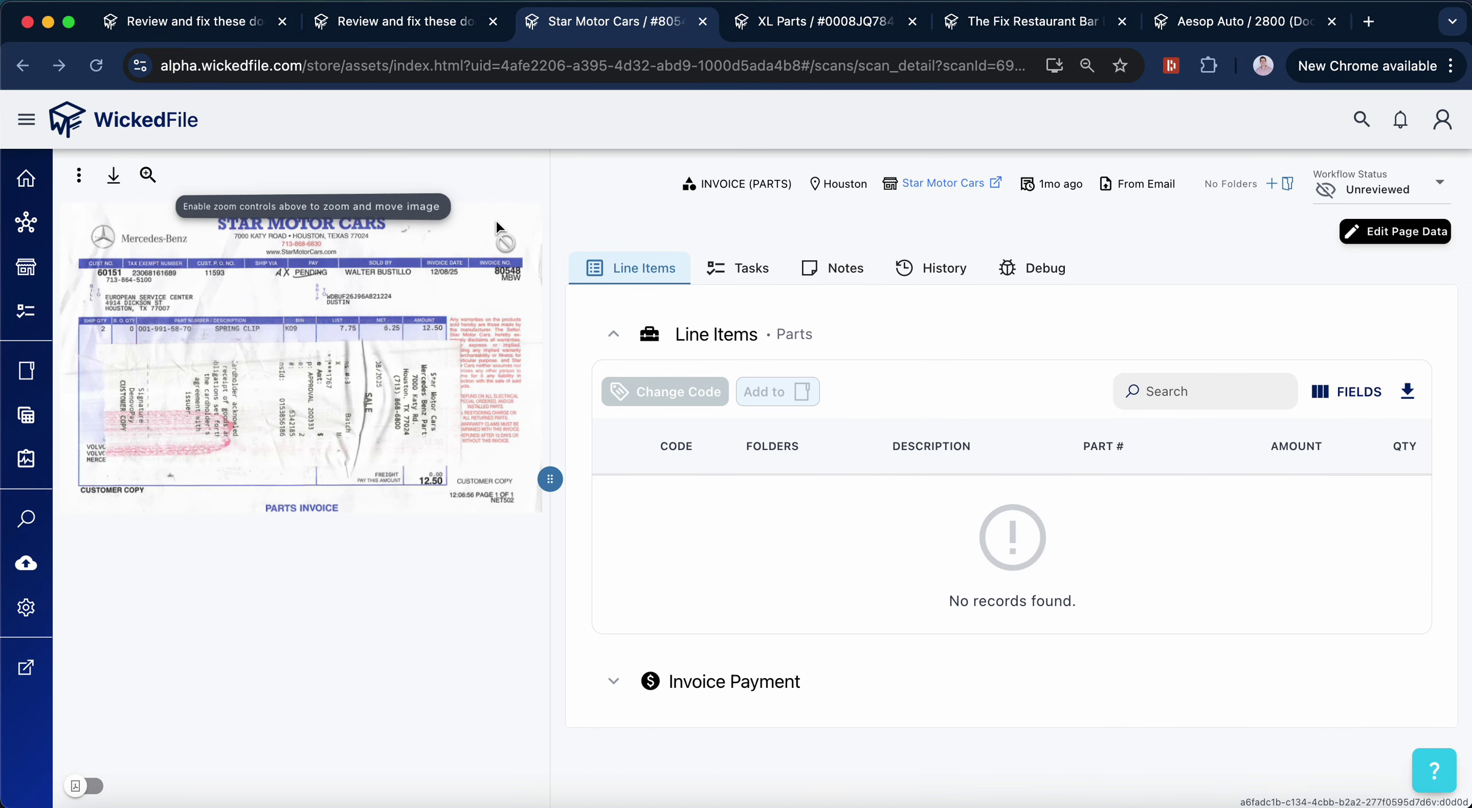
Open the remaining Star Motor Cars page's data for editing and check its fields and line items against the scanned invoice
scroll(513, 261, down, 1)
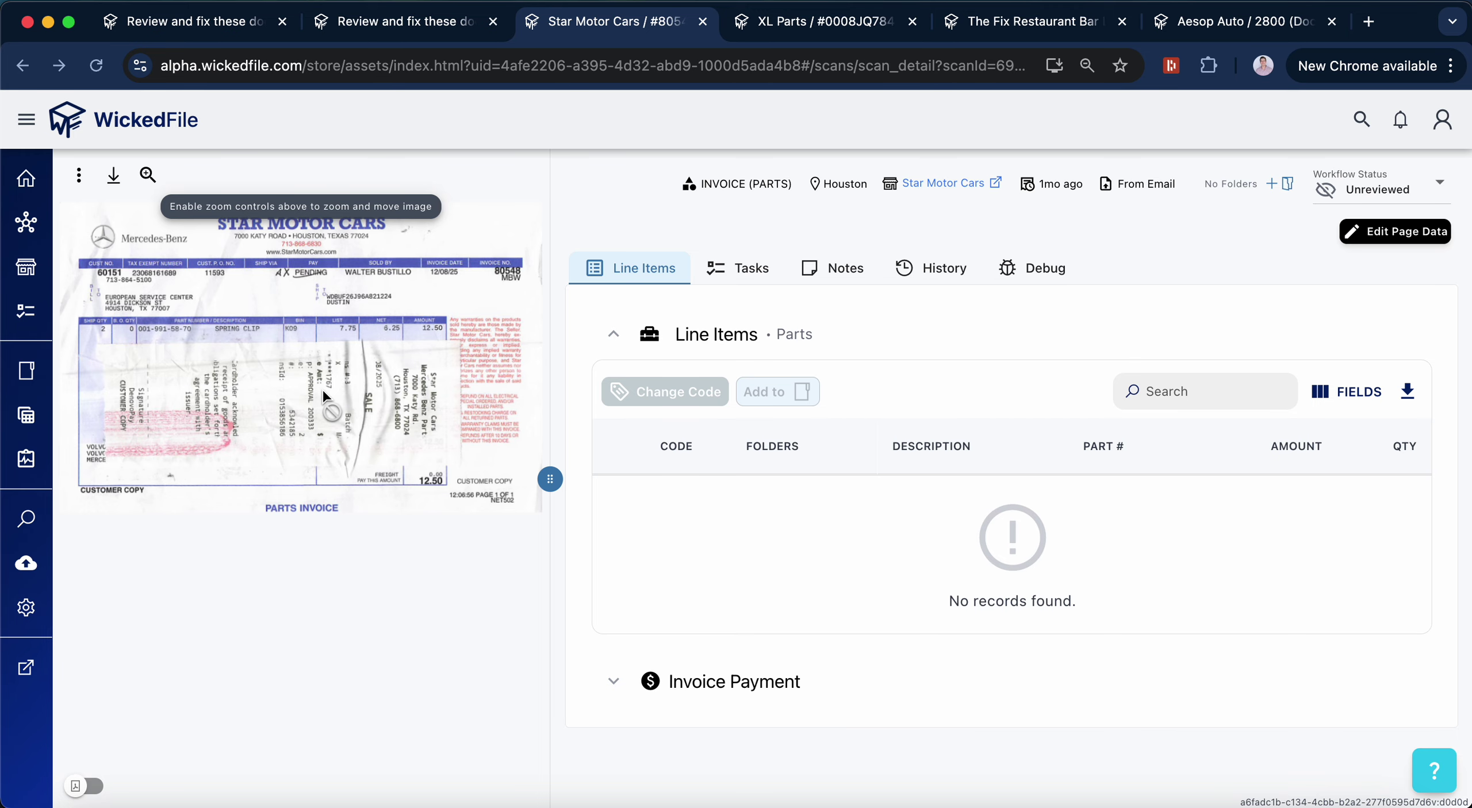
click(1403, 233)
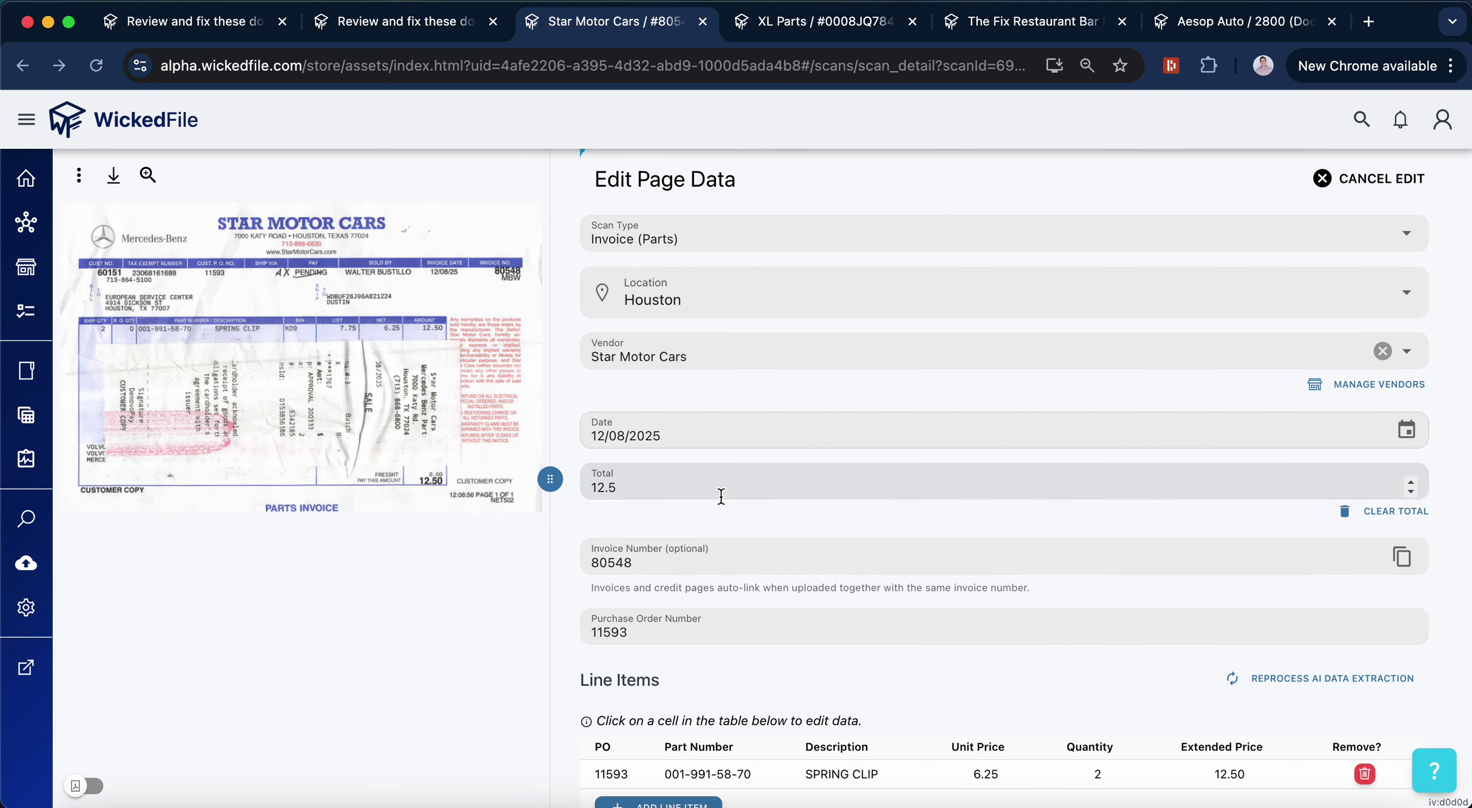
scroll(747, 454, down, 3)
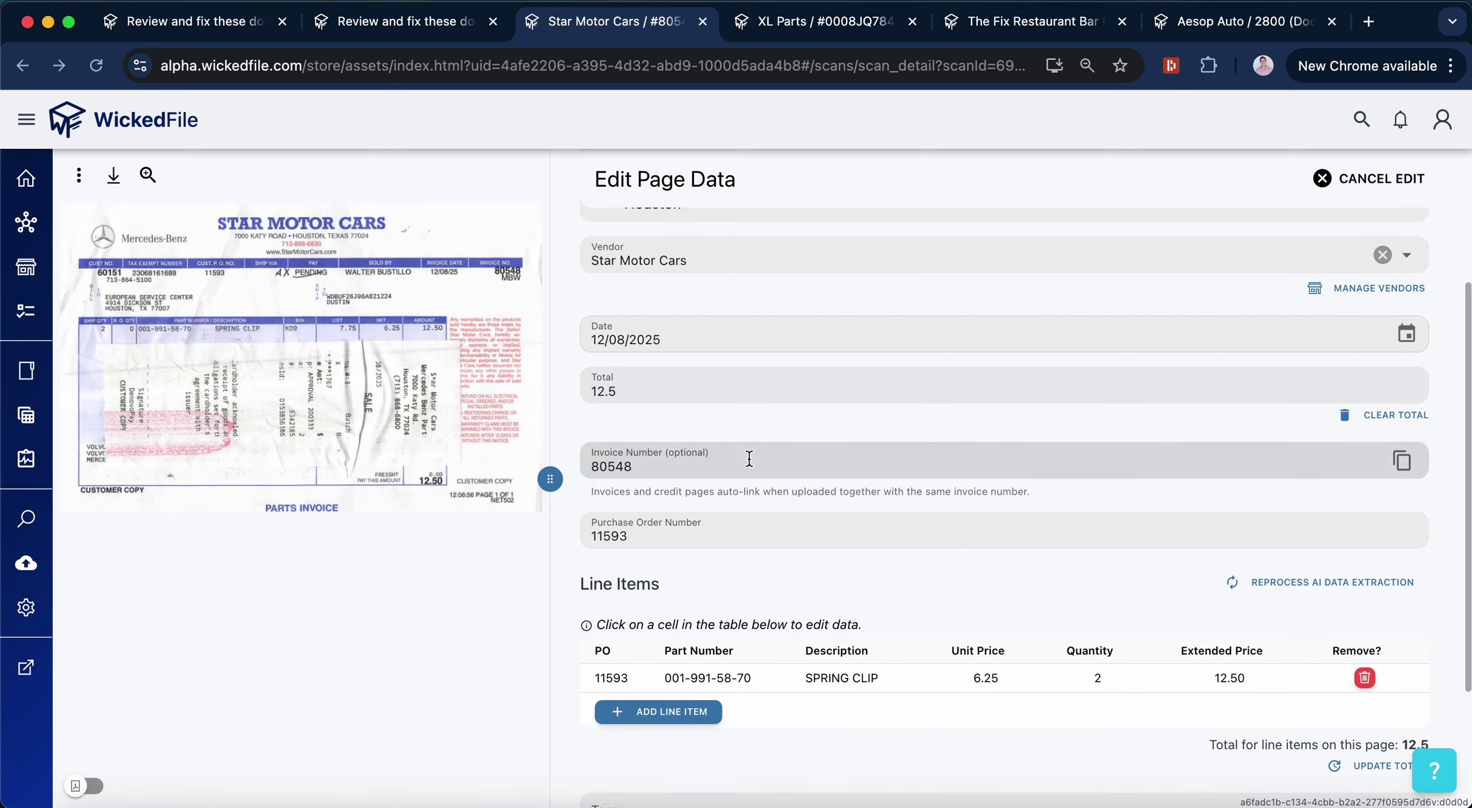
scroll(748, 477, down, 2)
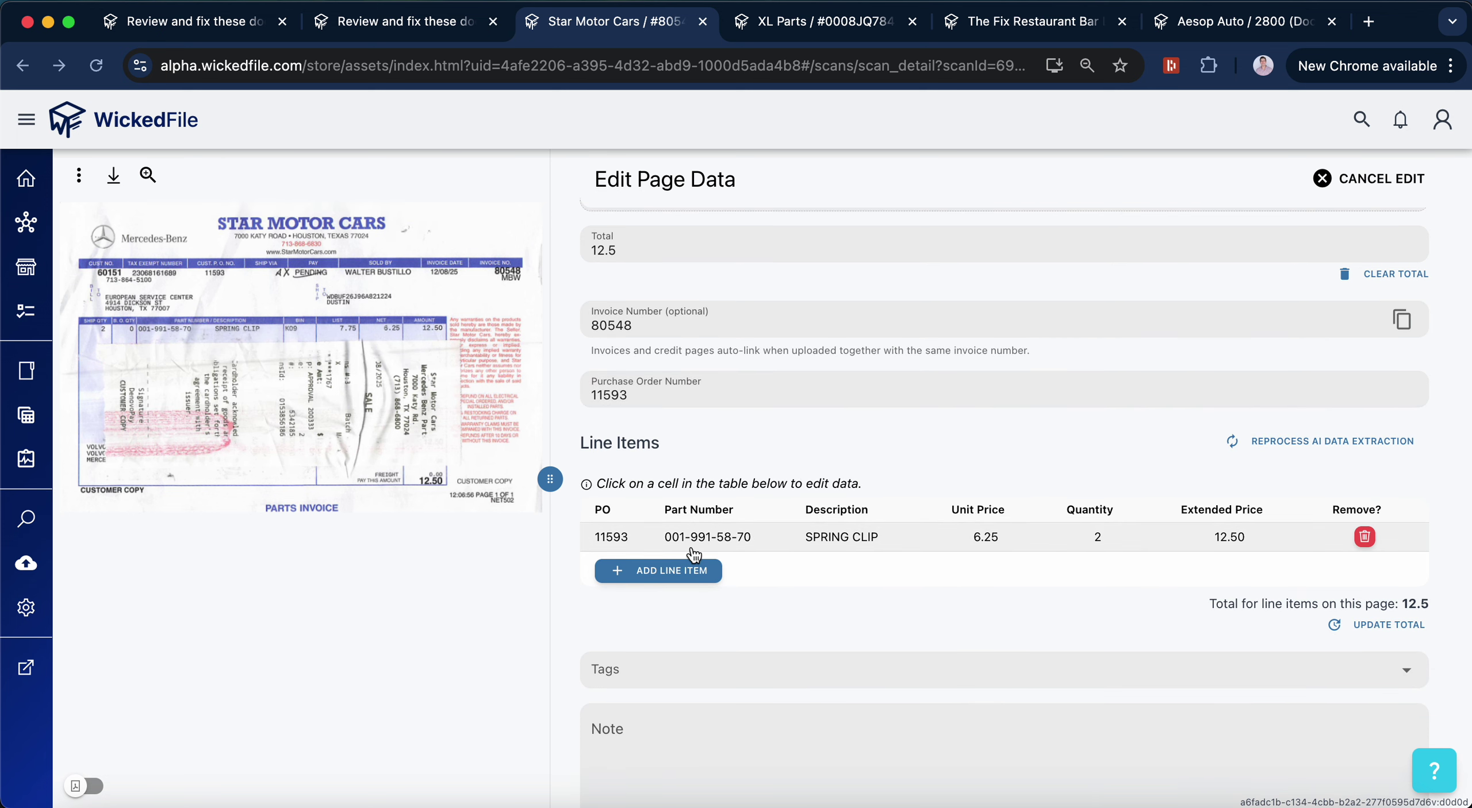
scroll(1002, 467, up, 6)
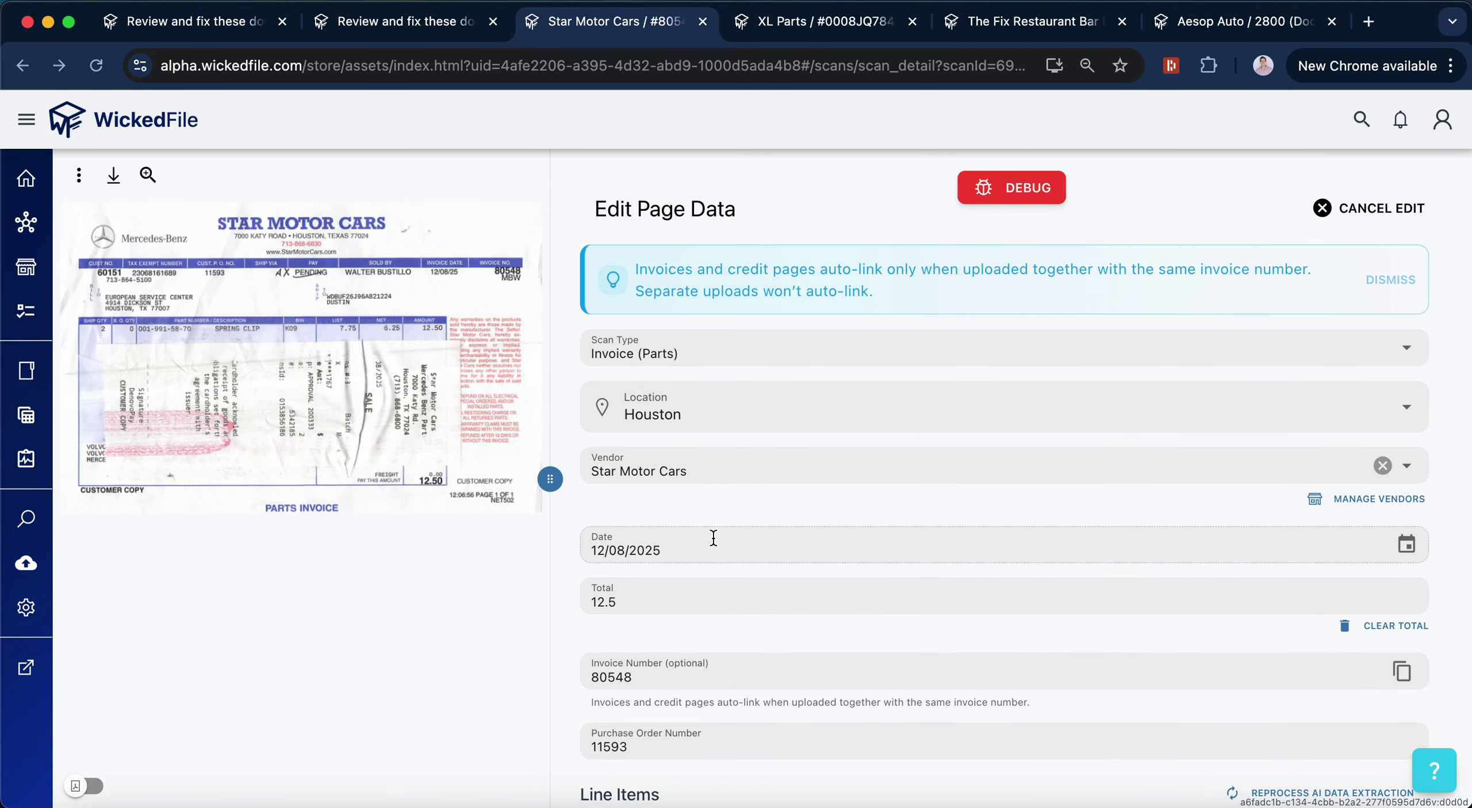
scroll(713, 535, down, 5)
scroll(713, 538, up, 3)
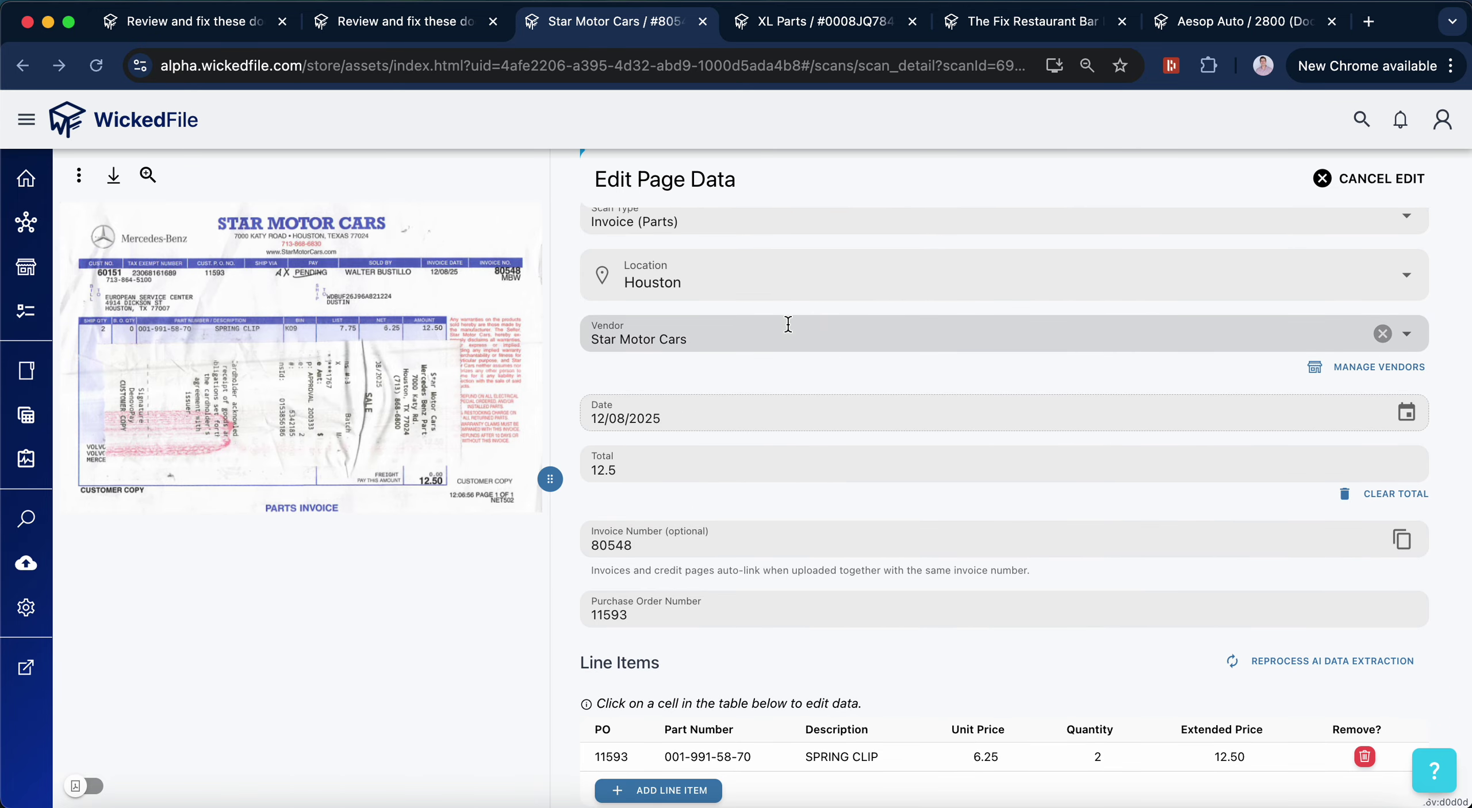
scroll(996, 328, up, 3)
scroll(996, 328, down, 5)
scroll(996, 325, down, 1)
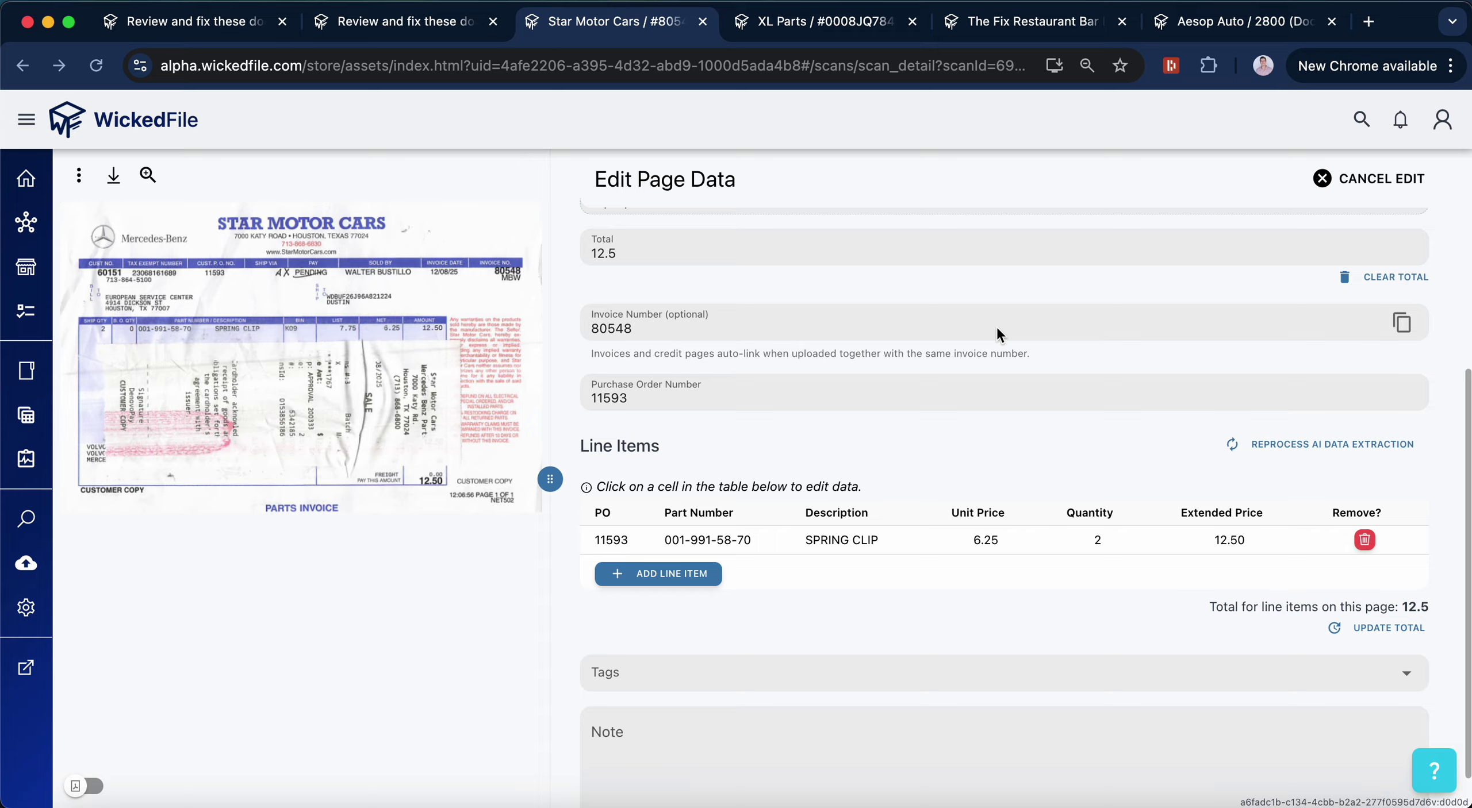
scroll(996, 324, up, 6)
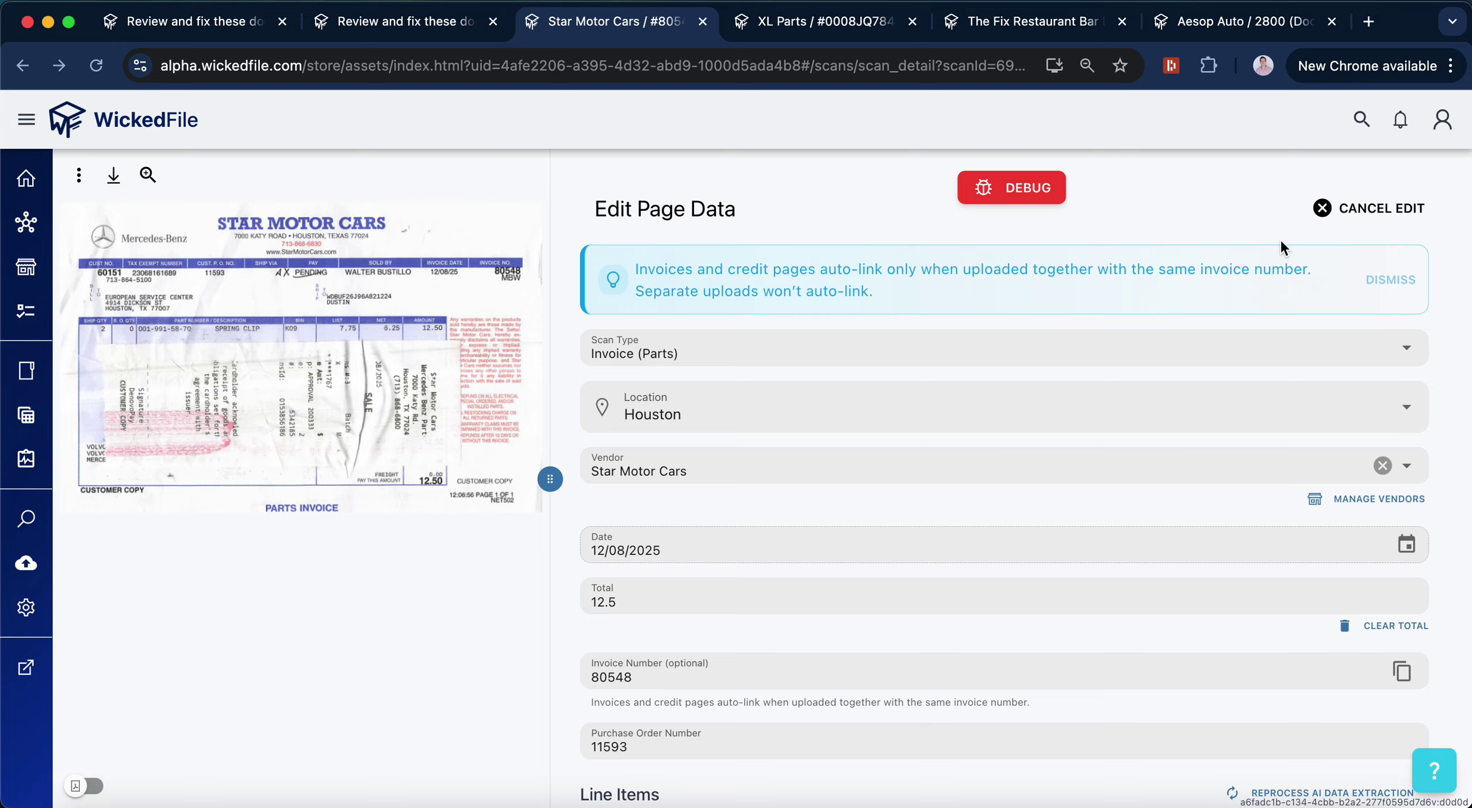
Open the self-service and live help options
click(1434, 771)
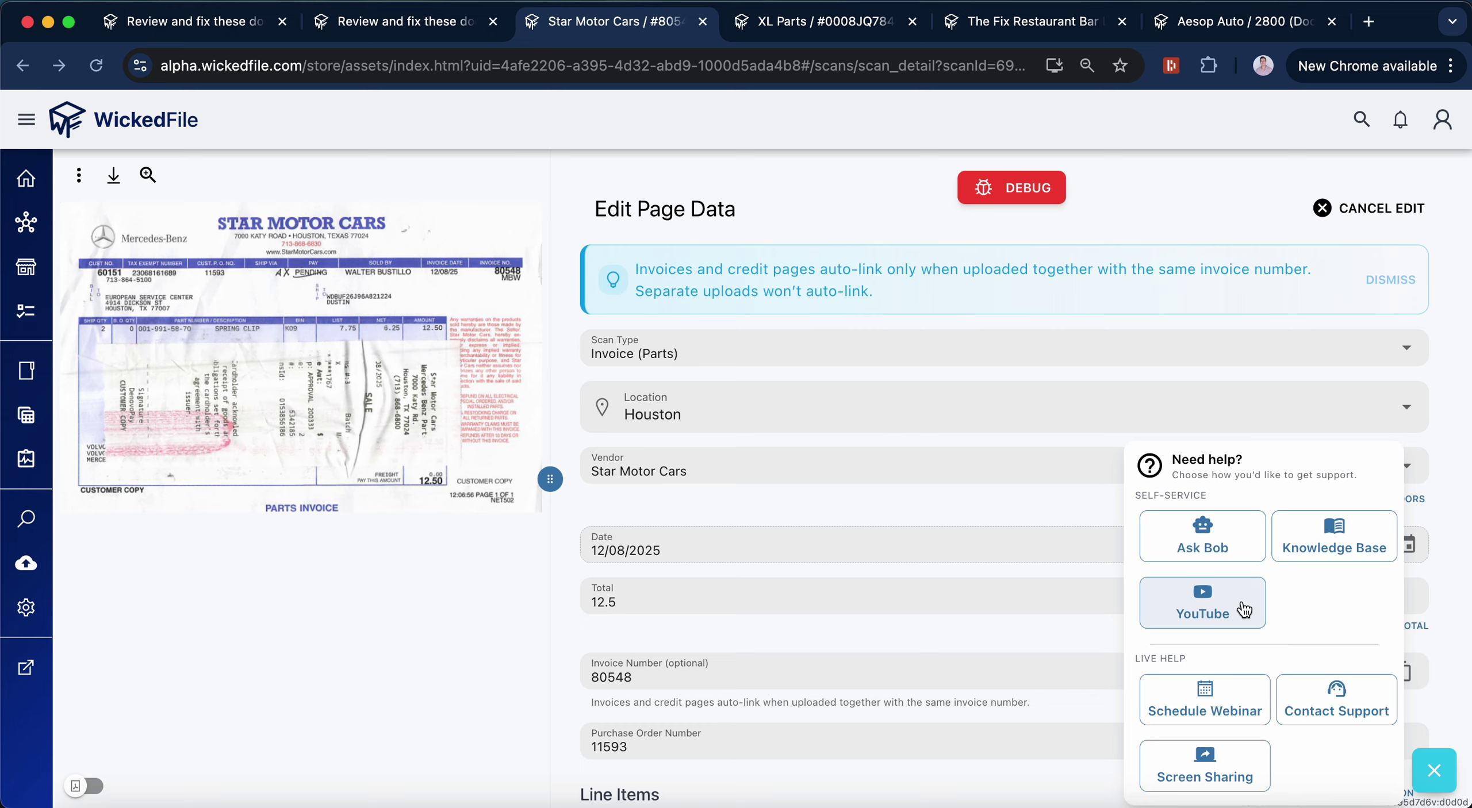